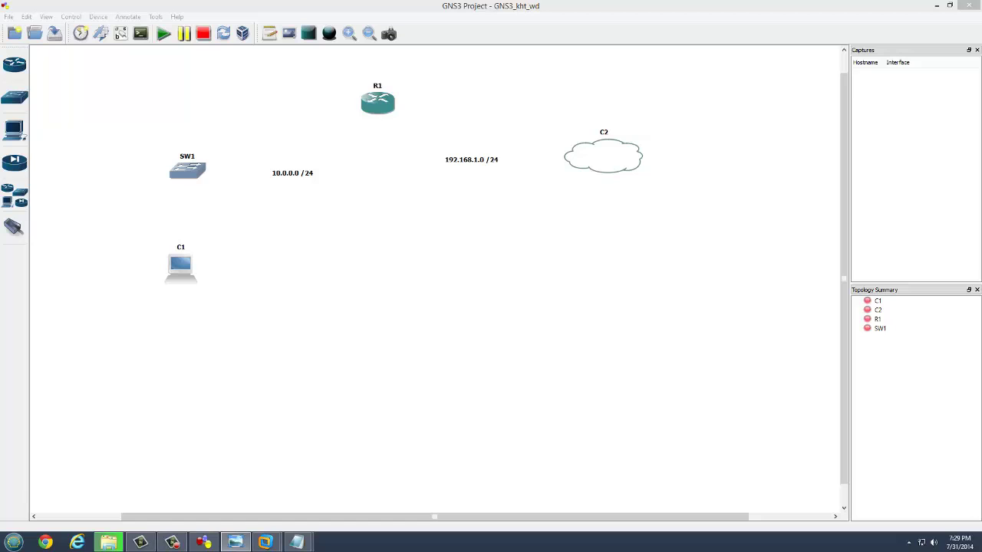
Open the saved Windows7/SW1/R1/Internet topology image in Photo Viewer and maximize it
left_click(235, 542)
double_click(376, 18)
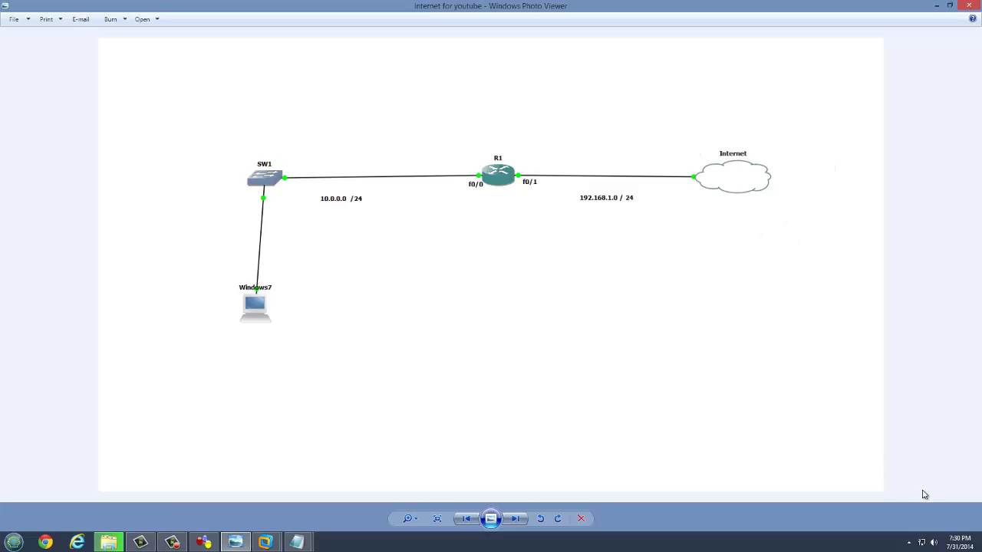
Open and dismiss the Networks flyout, then refocus the topology picture window
left_click(922, 543)
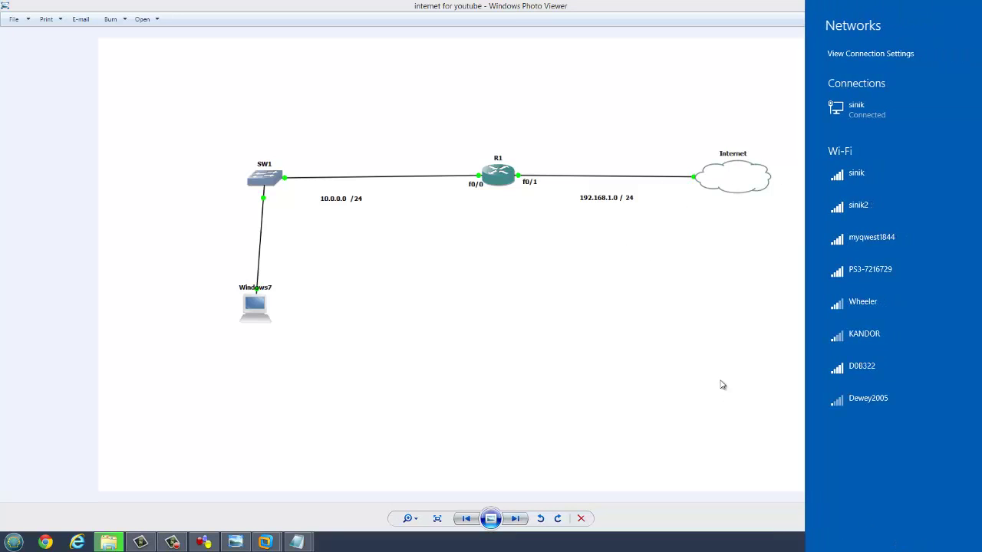
left_click(718, 333)
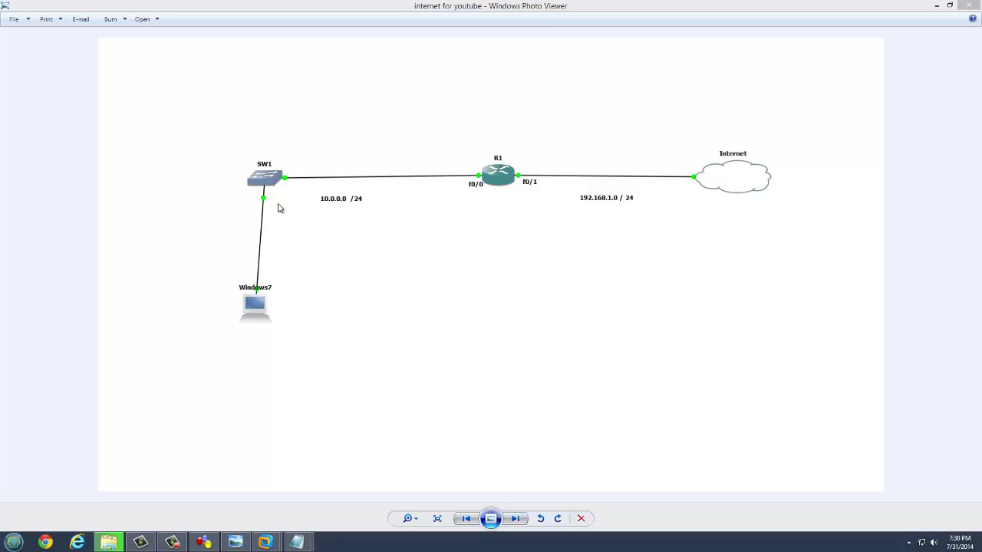
left_click(260, 302)
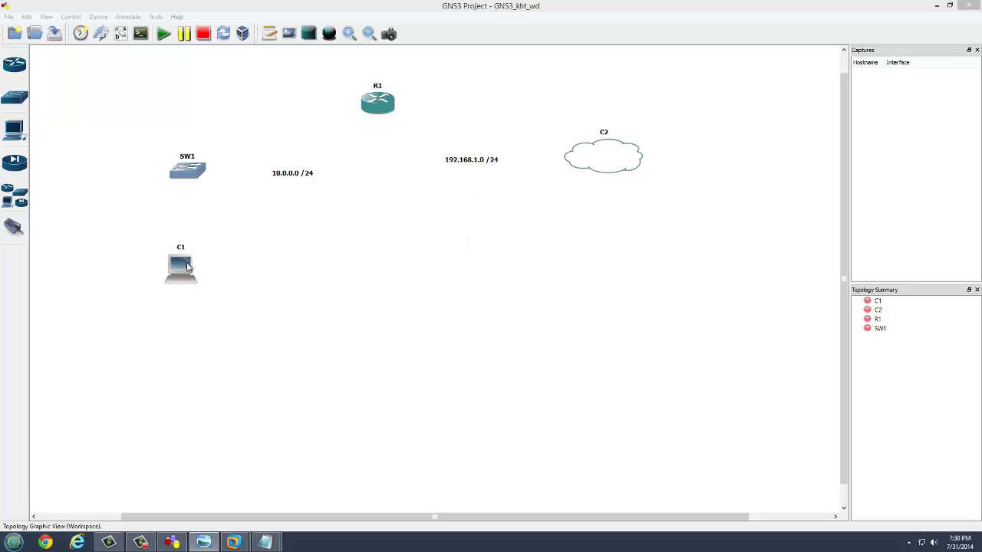
Add VMware Network Adapter VMnet4 as cloud C1's generic Ethernet NIO and apply it
double_click(185, 267)
left_click(352, 166)
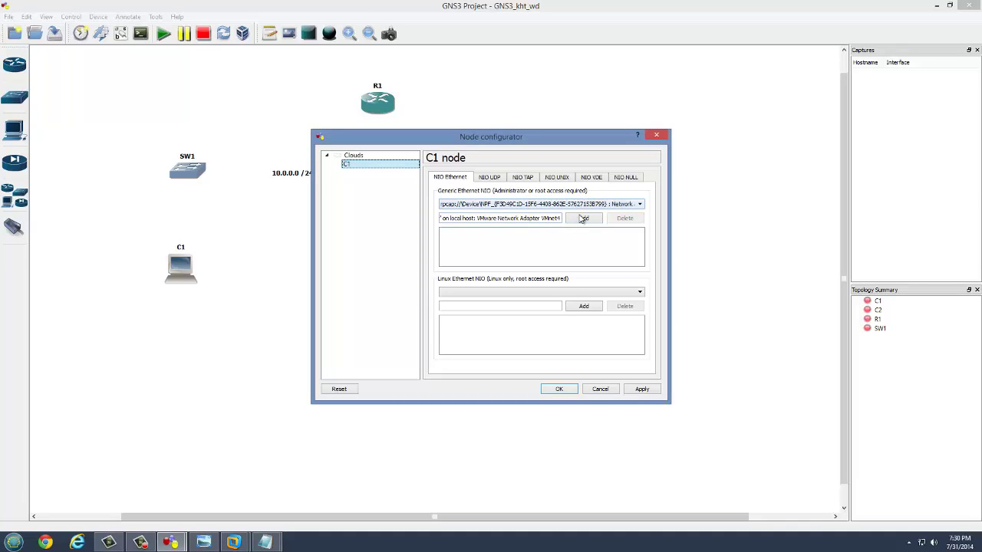
left_click(610, 205)
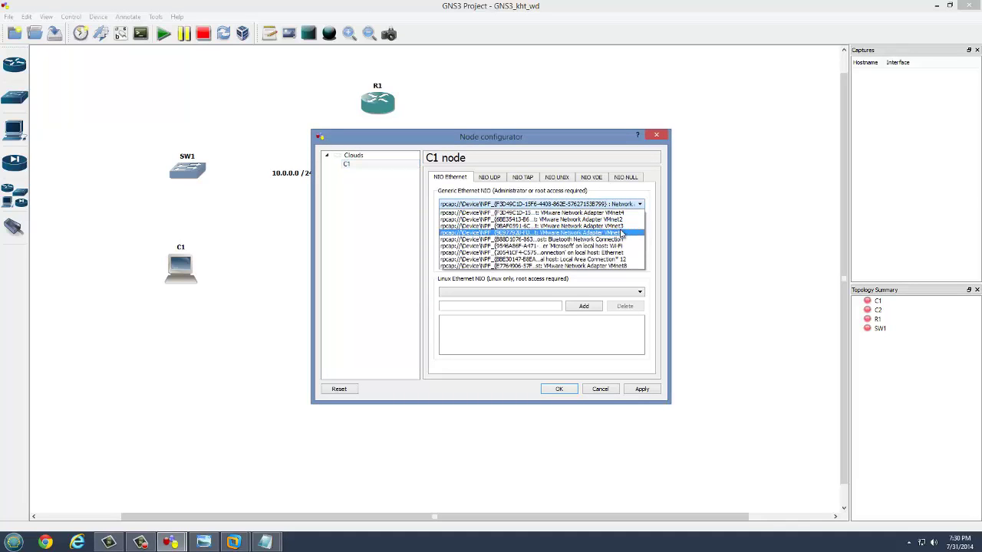
left_click(618, 212)
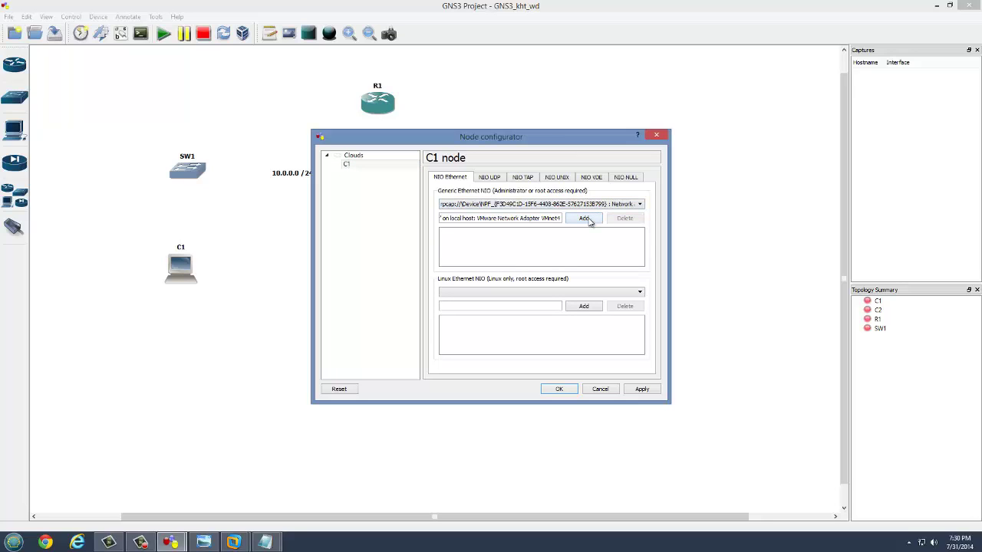
left_click(586, 219)
left_click(641, 390)
left_click(559, 390)
Add the host's physical Ethernet adapter as cloud C2's generic Ethernet NIO and confirm
double_click(602, 165)
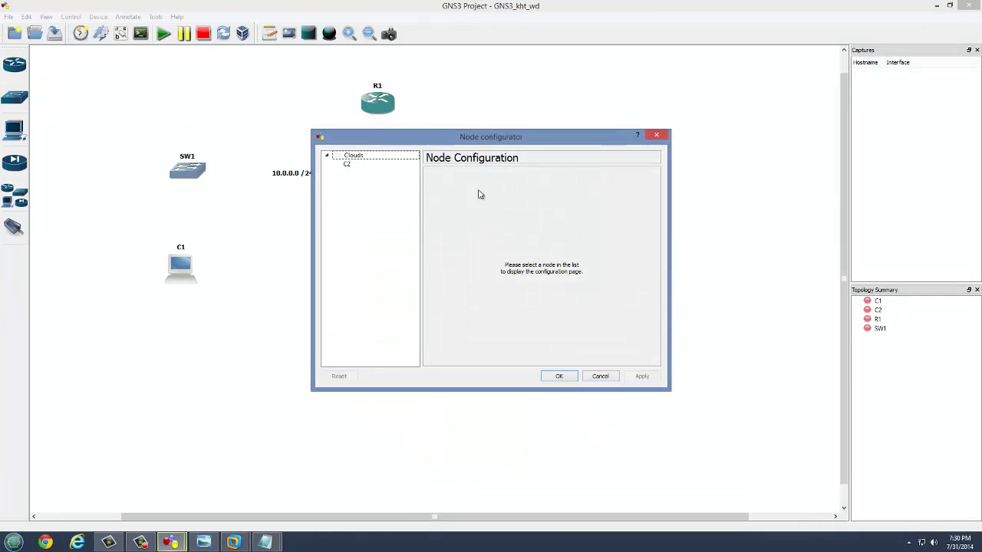
left_click(383, 167)
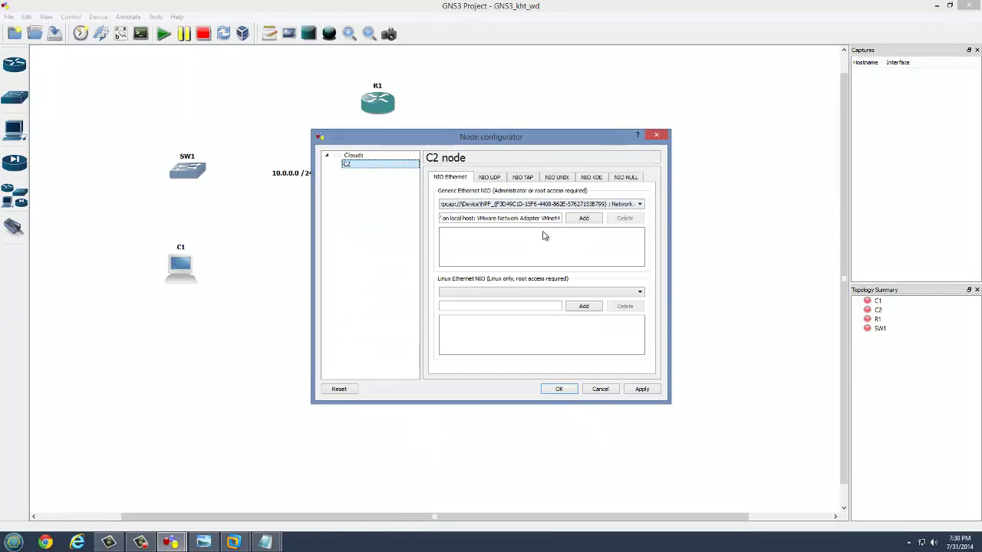
left_click(585, 204)
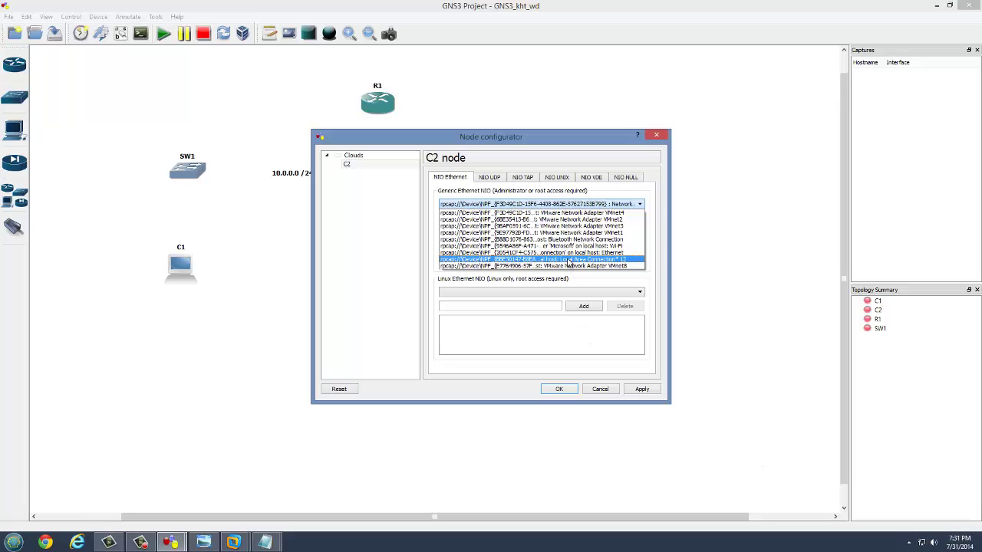
left_click(581, 254)
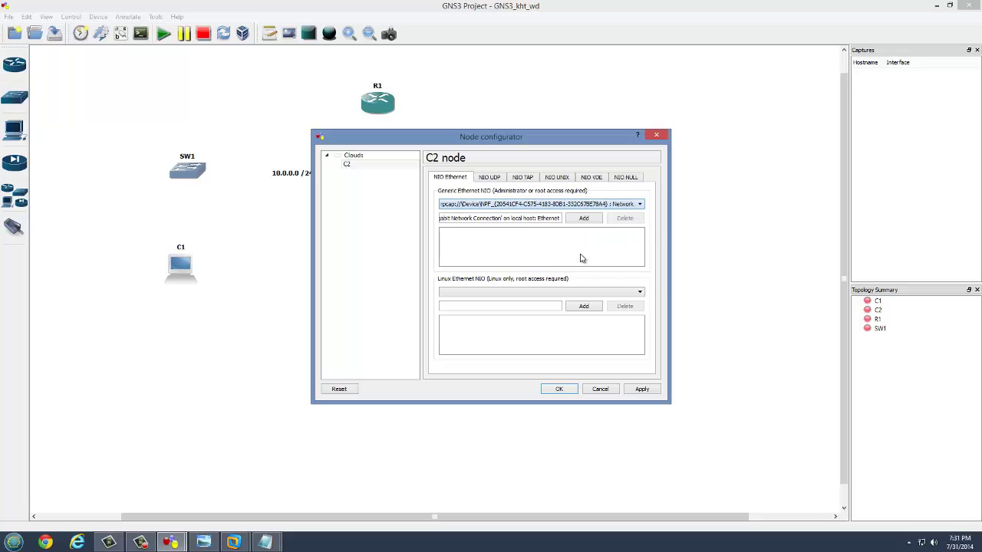
left_click(583, 223)
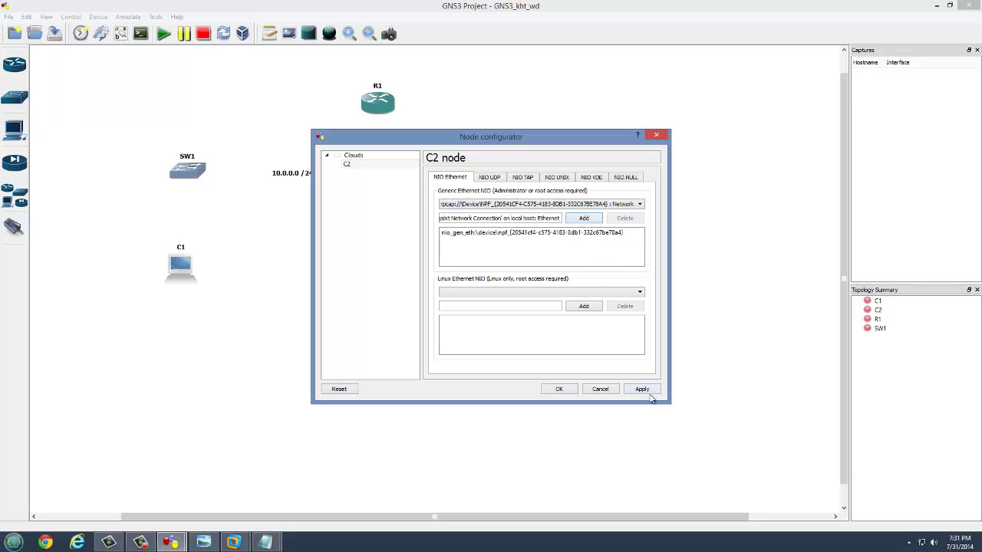
left_click(561, 390)
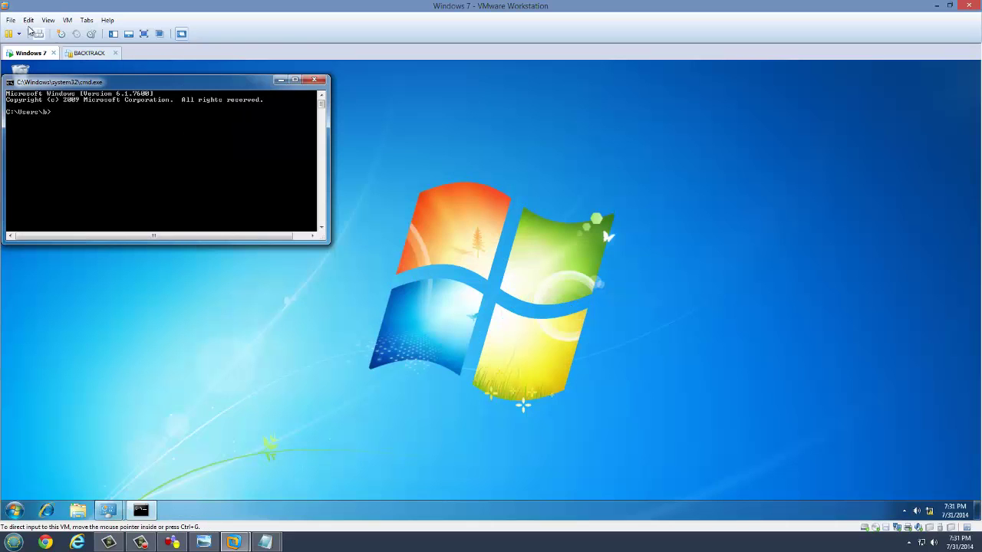
Switch the Windows 7 VM's network adapter from NAT to custom VMnet4 (Host-only) and save
left_click(67, 20)
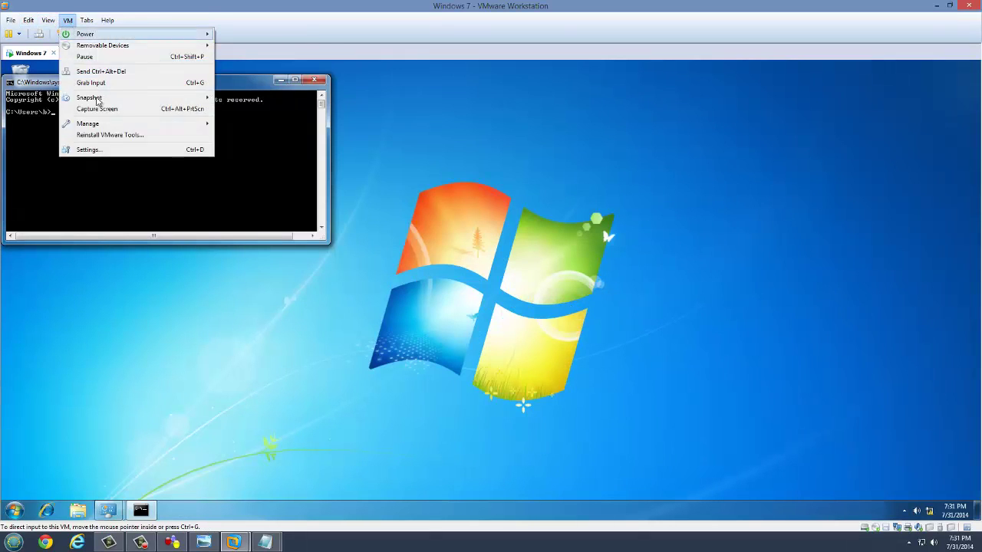
left_click(95, 149)
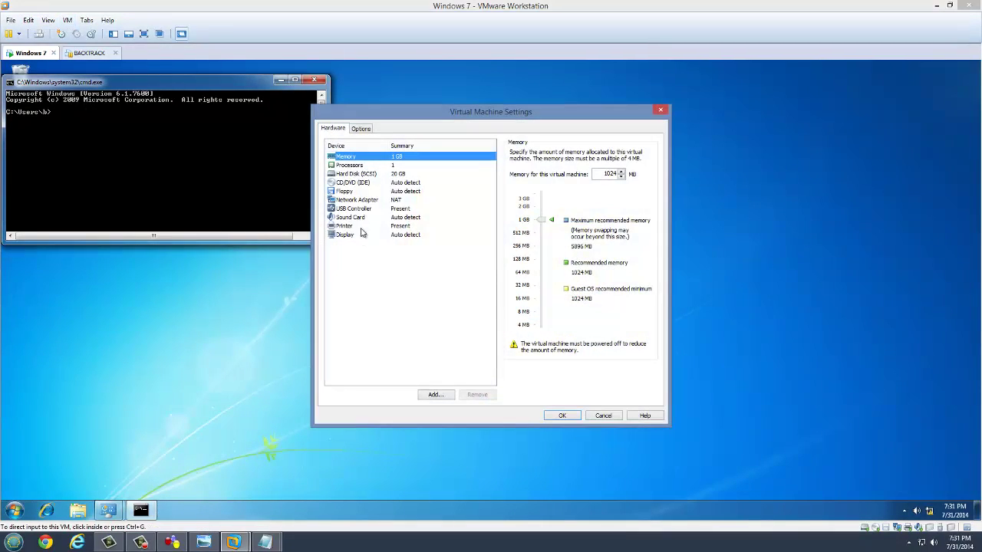
left_click(355, 201)
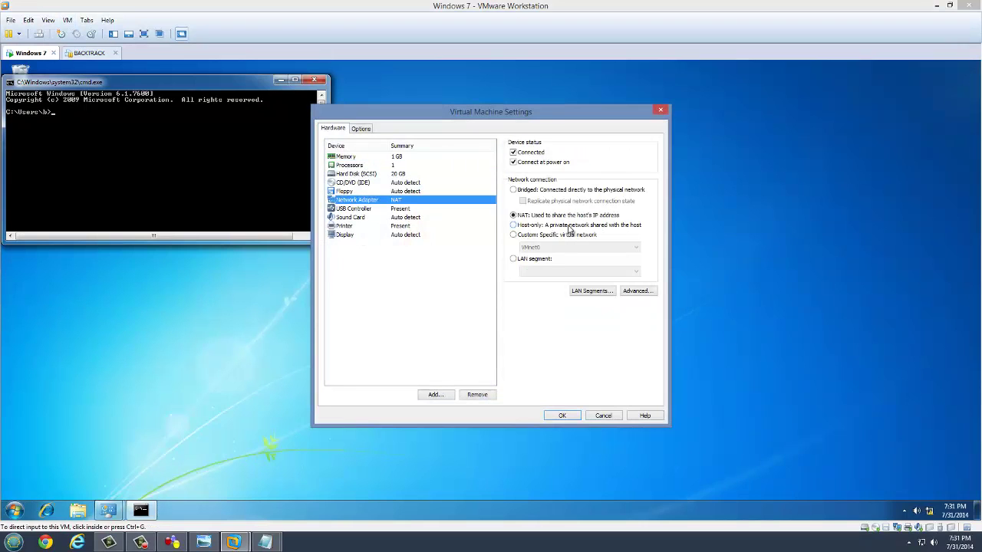
key("alt+Tab")
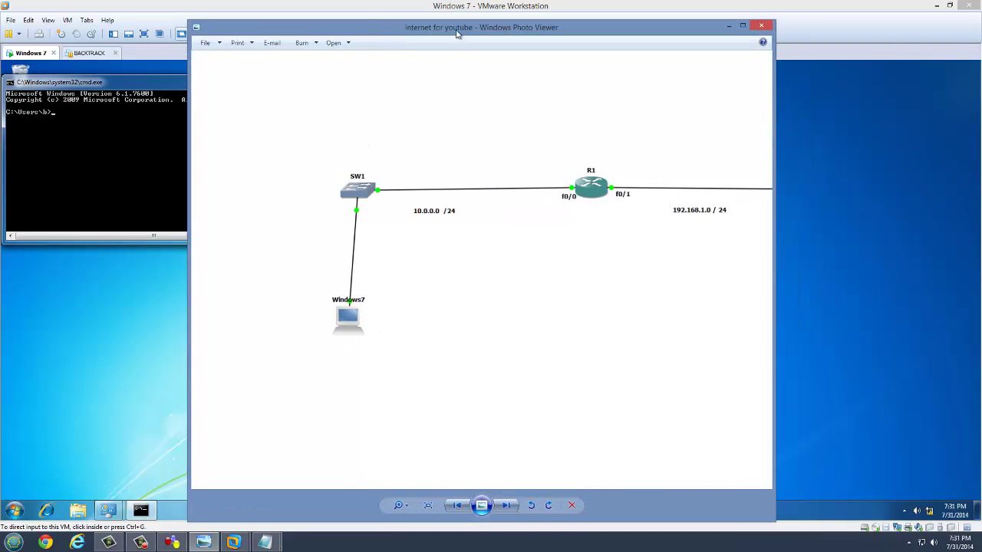
left_click_drag(464, 32, 981, 34)
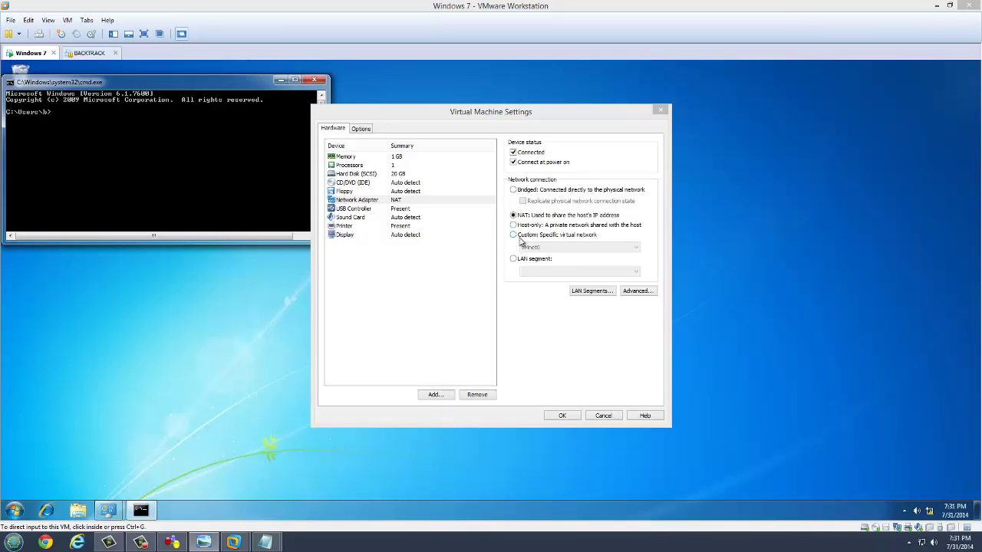
left_click(520, 237)
left_click(537, 249)
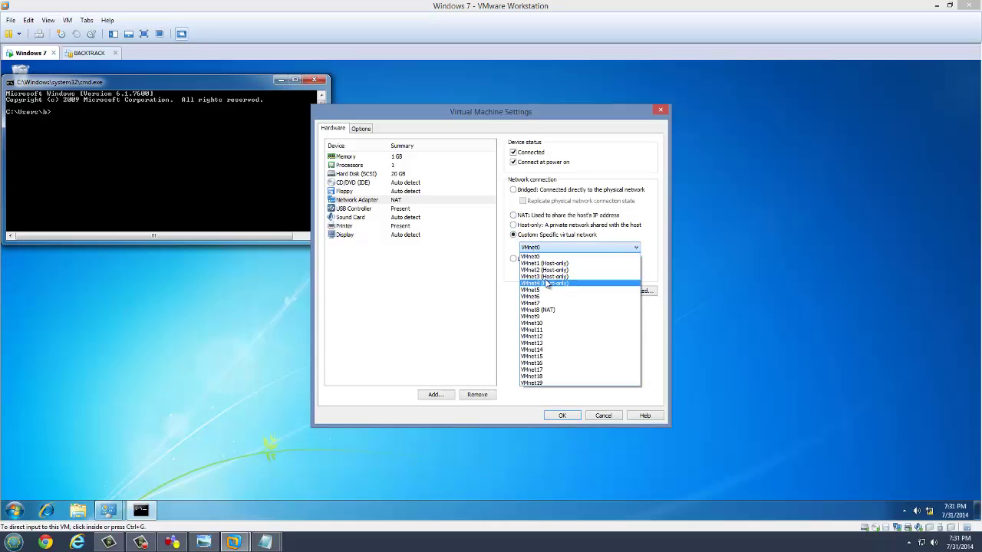
left_click(546, 284)
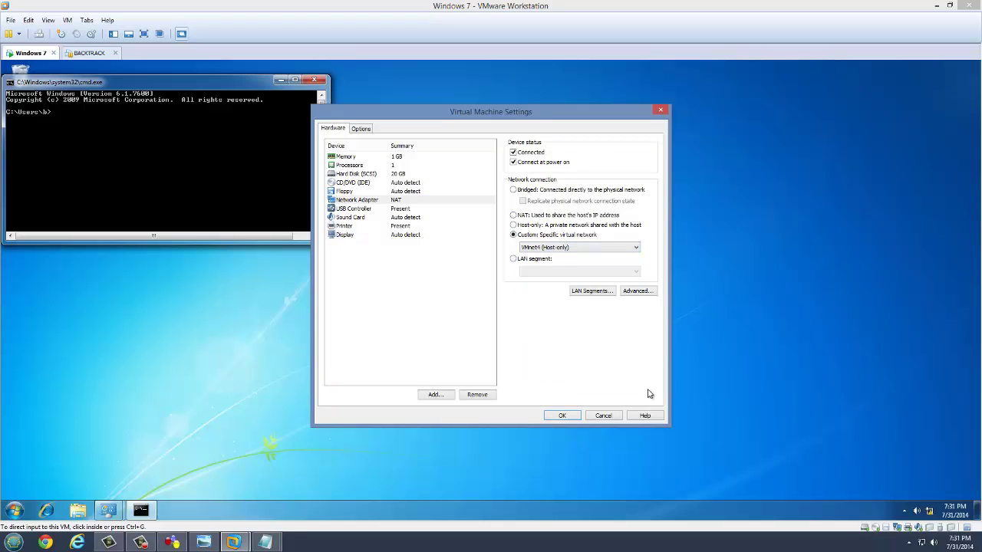
left_click(560, 415)
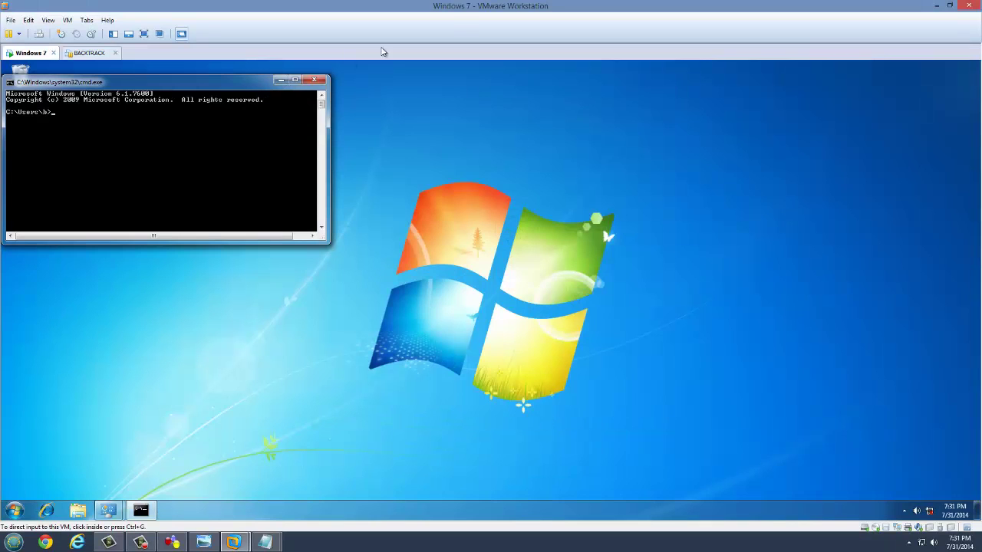
Return to the GNS3 project and view the topology picture full screen for reference
double_click(463, 9)
left_click(806, 125)
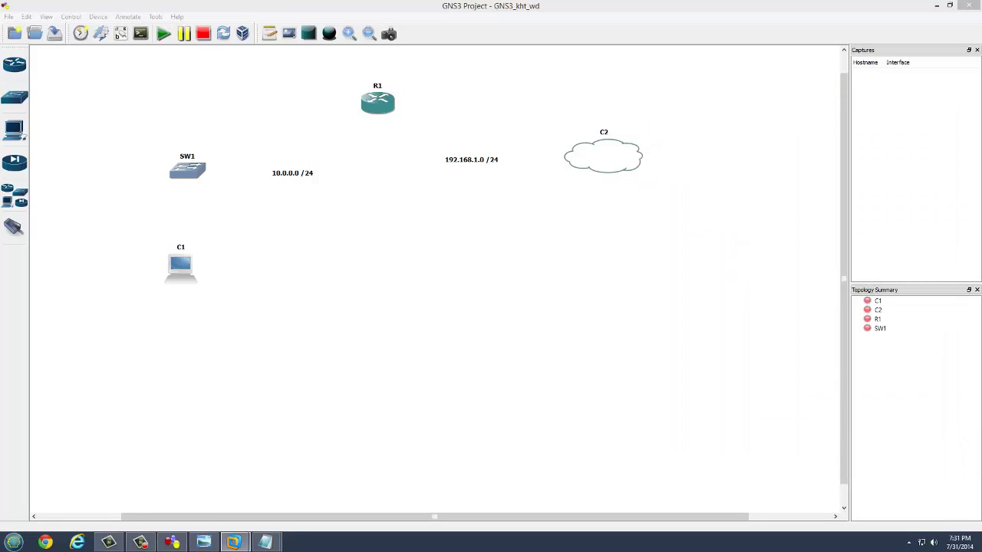
left_click(204, 542)
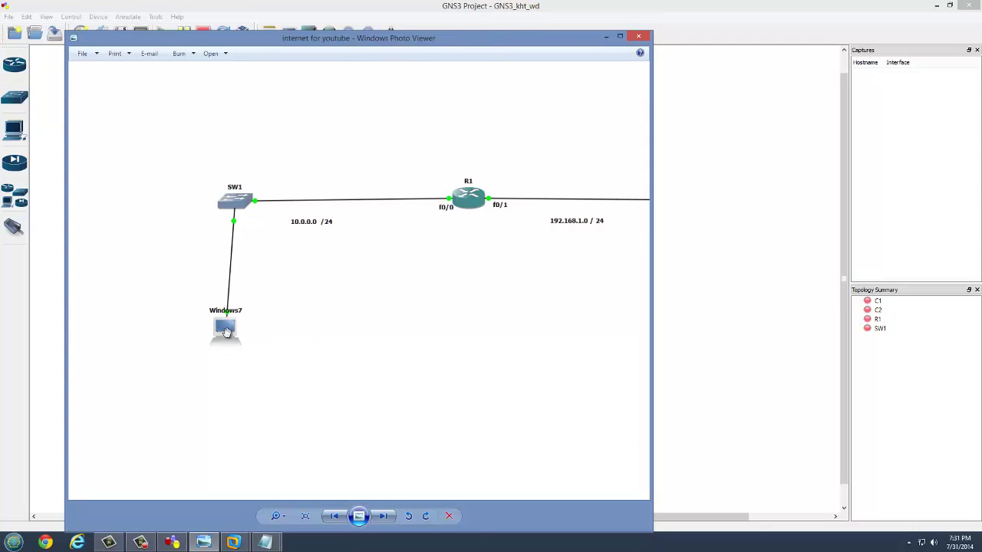
left_click(621, 37)
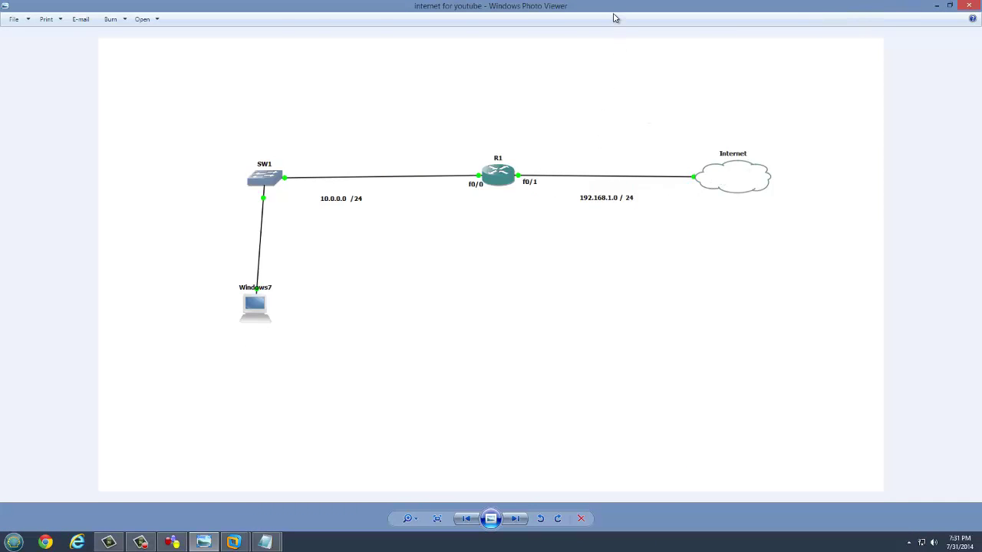
key("alt+Tab")
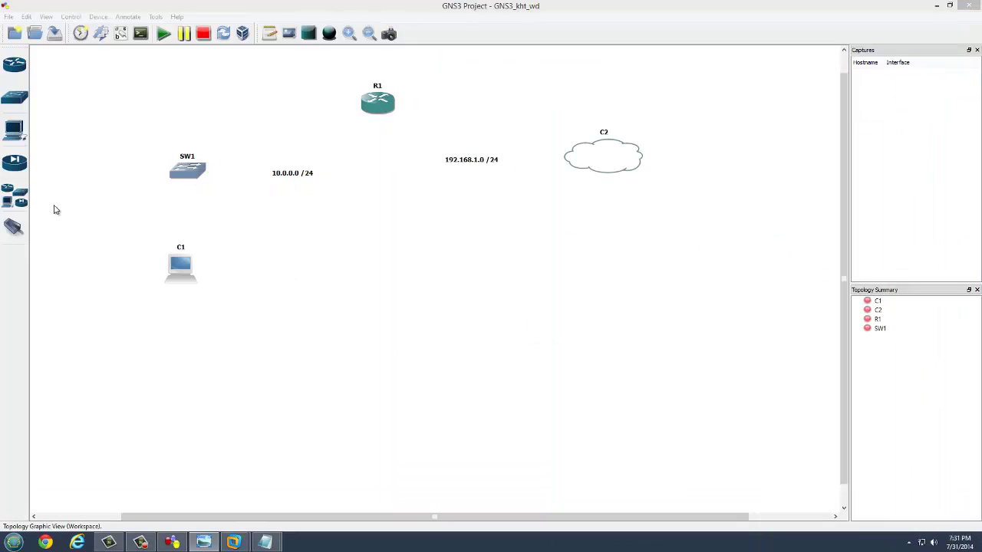
Cable switch SW1 to cloud C1's host interface
left_click(15, 227)
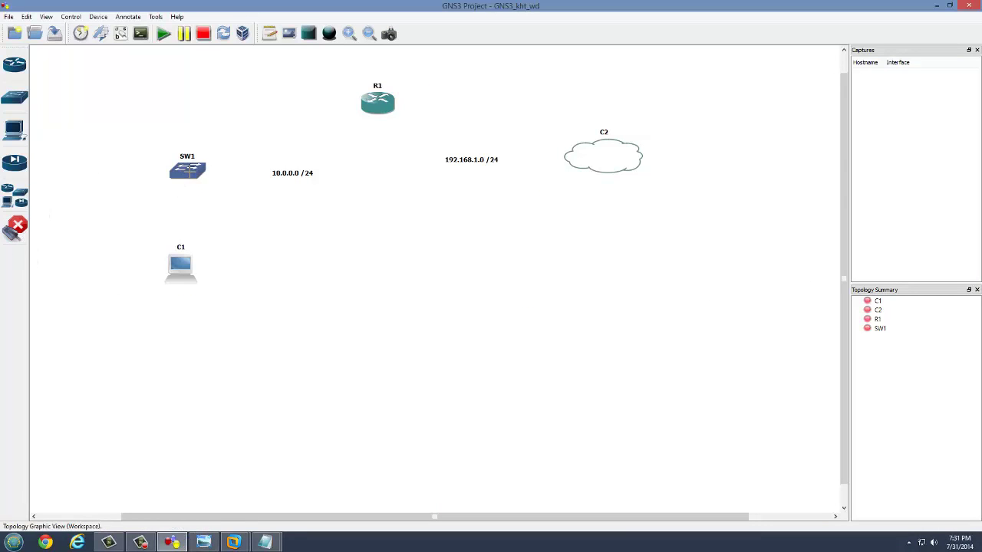
left_click(188, 173)
left_click(207, 182)
left_click(182, 269)
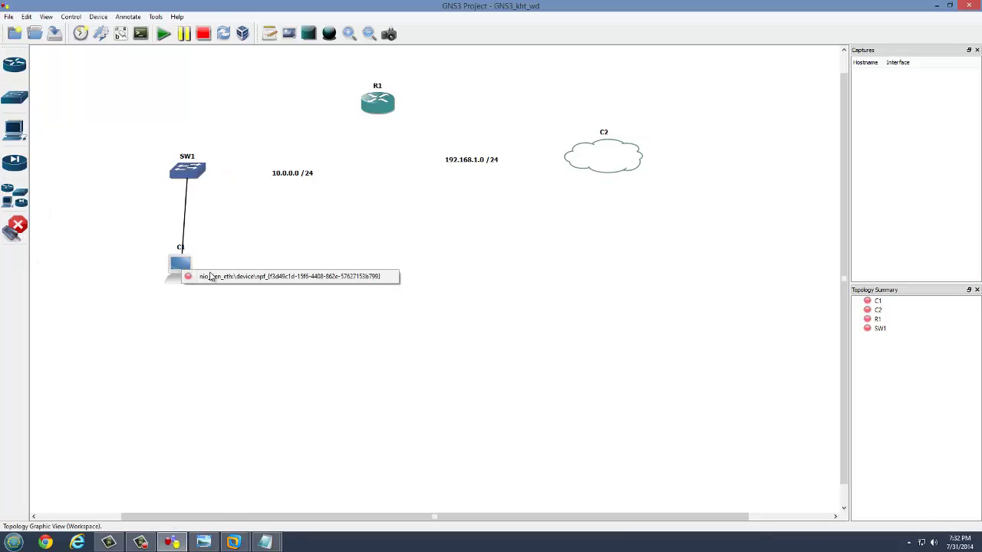
left_click(211, 277)
left_click(15, 230)
Cable switch SW1 to router R1's f0/1 interface
left_click(17, 233)
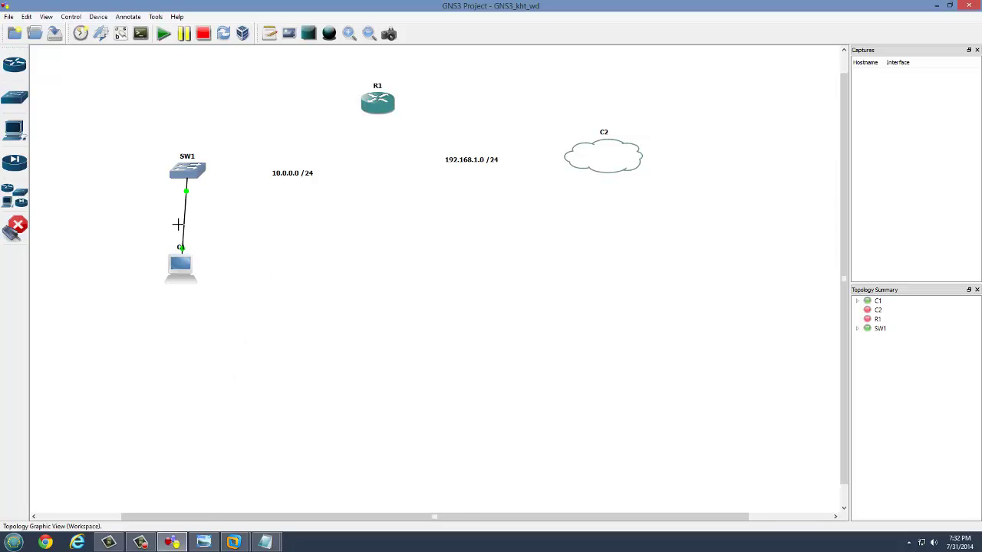
left_click(201, 170)
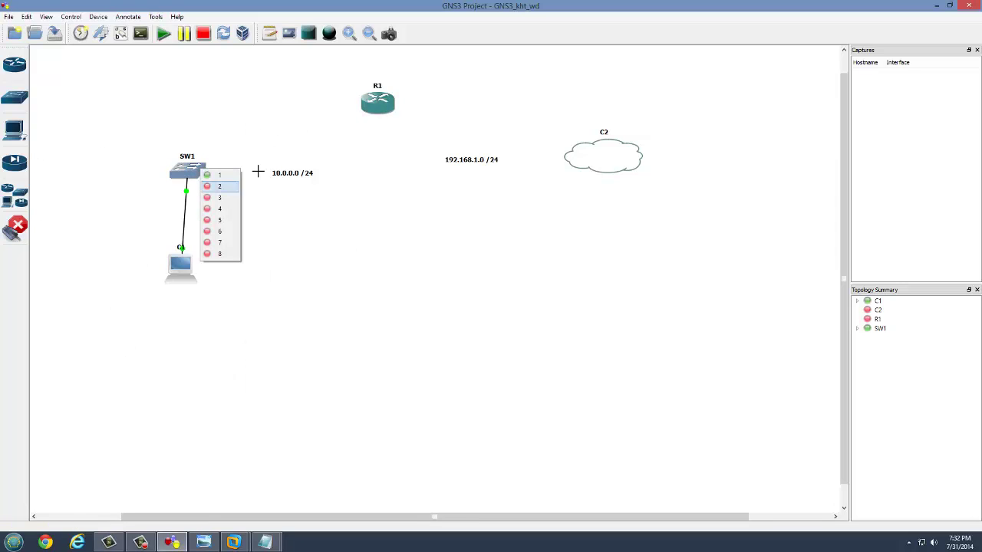
left_click(223, 191)
left_click(377, 102)
left_click(377, 102)
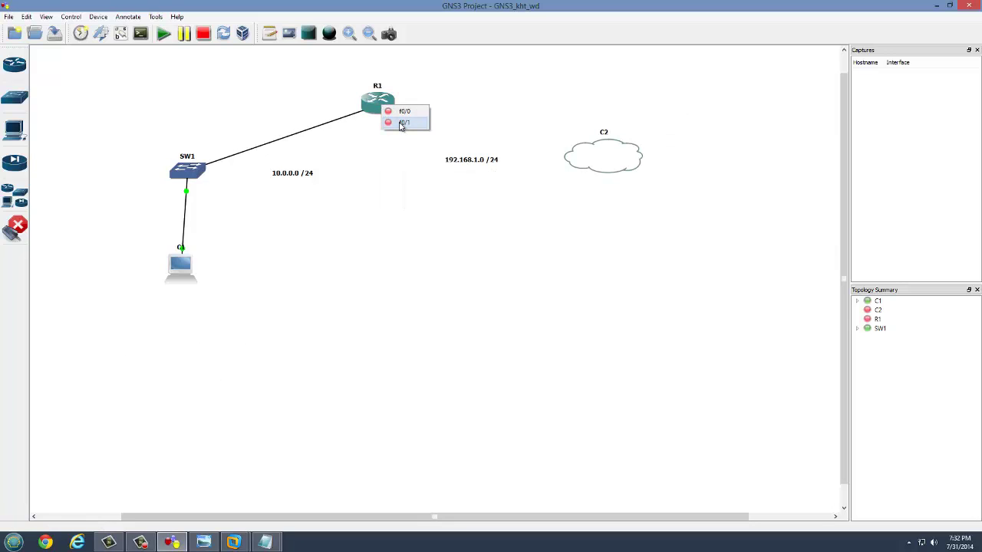
left_click(402, 122)
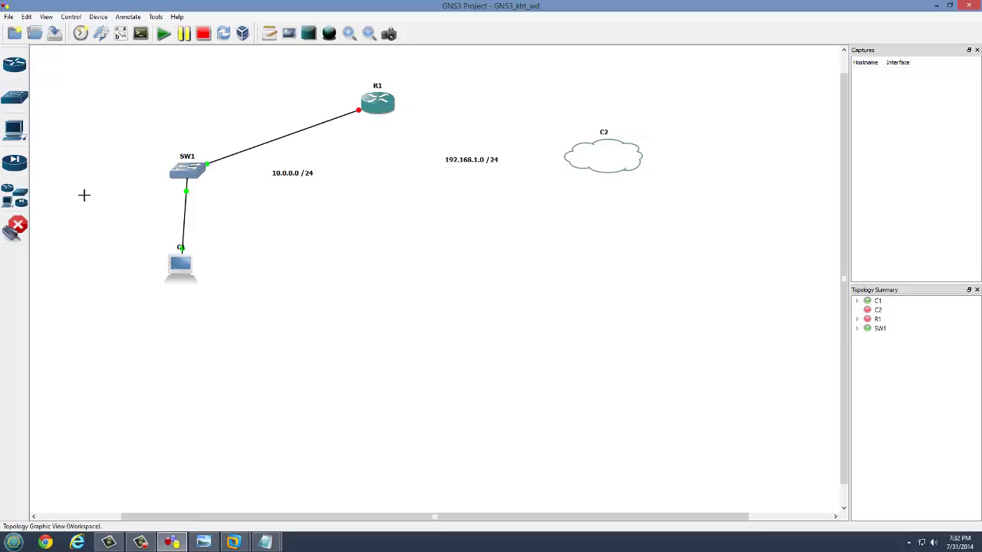
Cable router R1 to cloud C2's nio_gen_eth port and start all devices
left_click(402, 106)
left_click(402, 117)
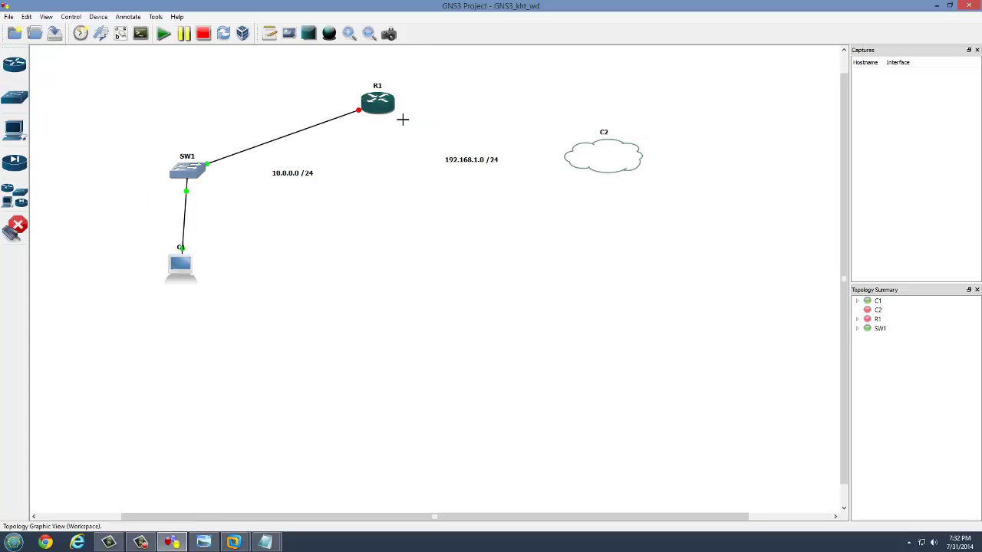
left_click(613, 162)
left_click(615, 163)
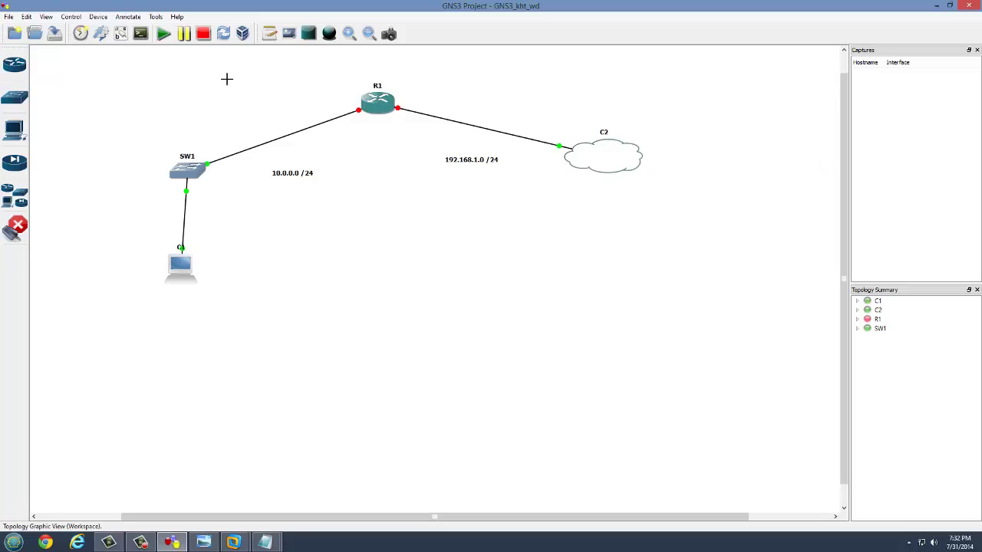
left_click(25, 225)
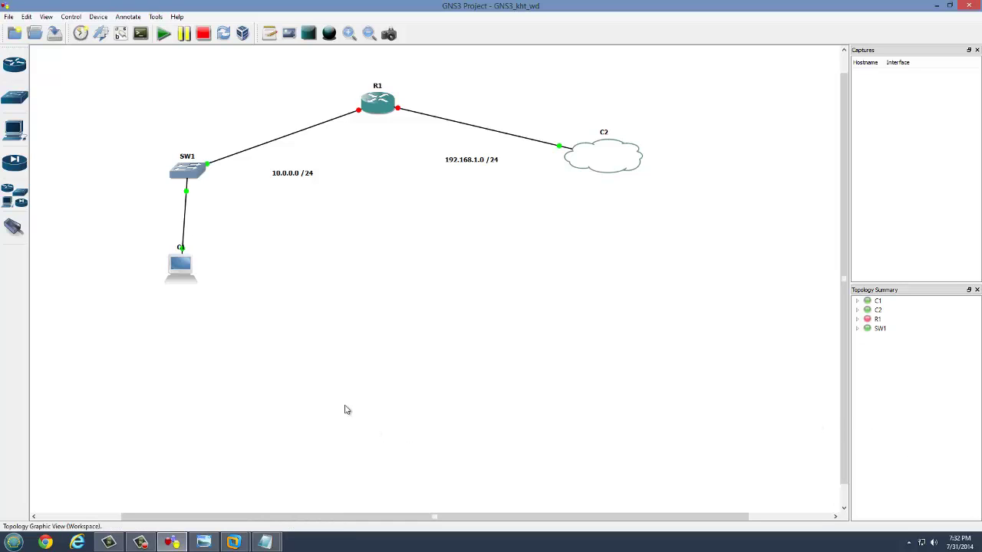
left_click(163, 34)
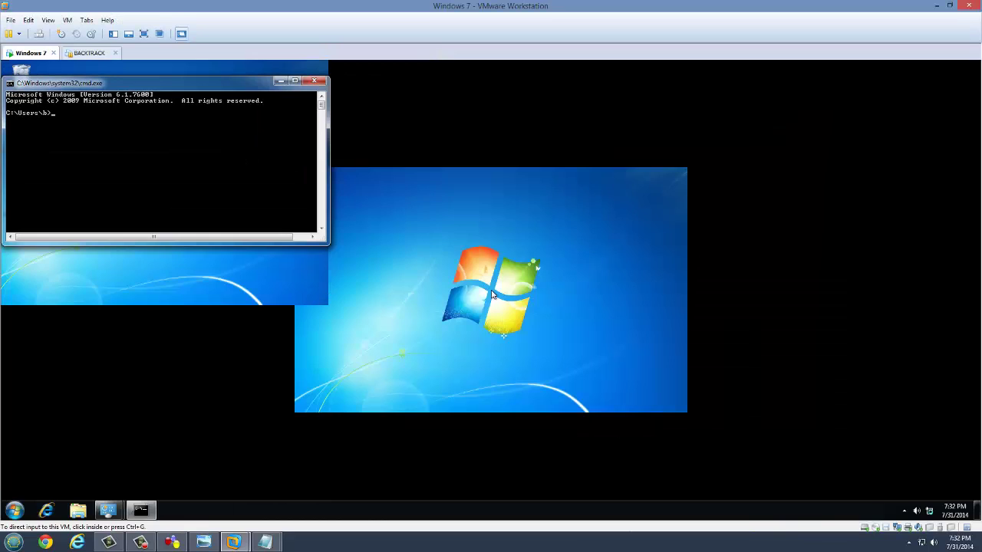
Ping 8.8.8.8 from the Windows 7 command prompt, which fails with 100% loss
left_click(153, 141)
key("Return")
key("Return")
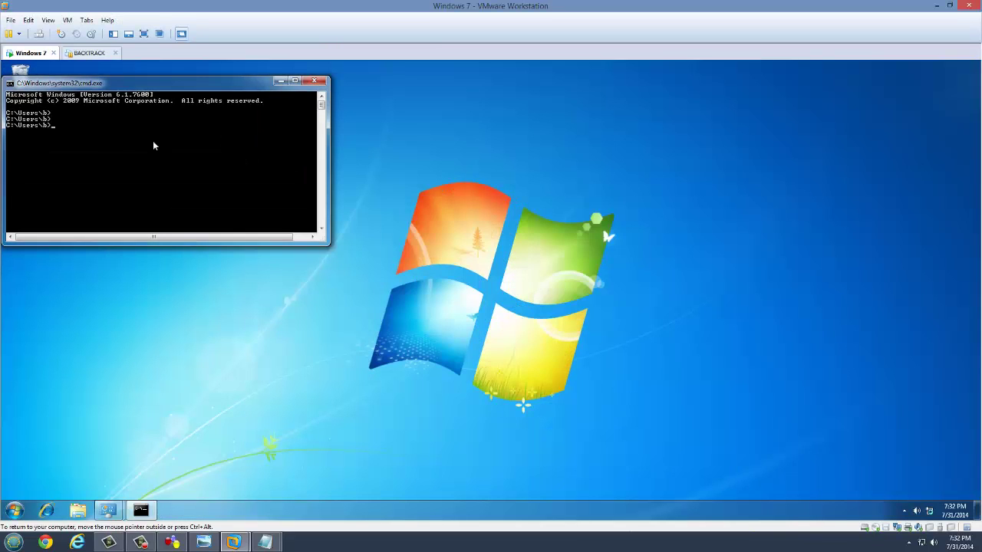
type("ping 8.8.8.8")
key("Return")
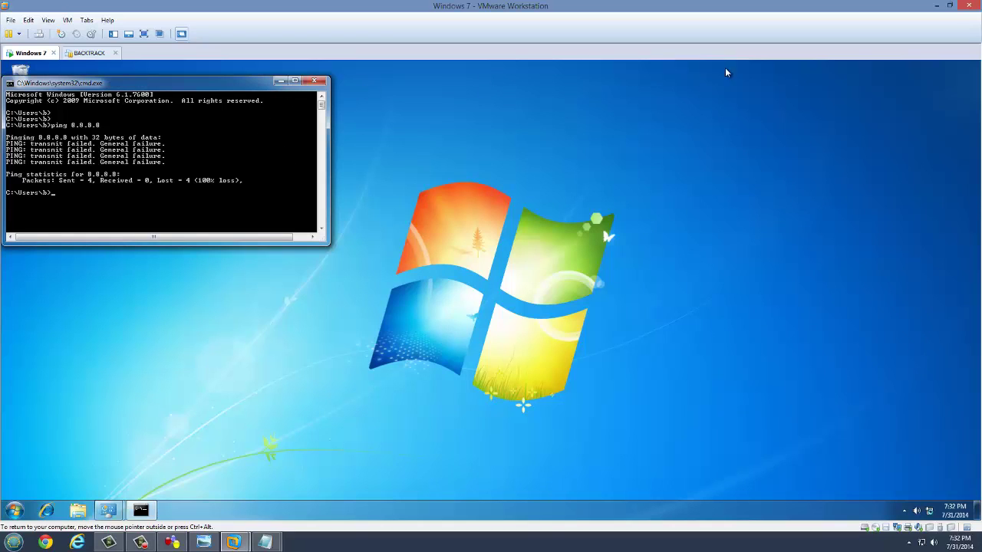
left_click(936, 5)
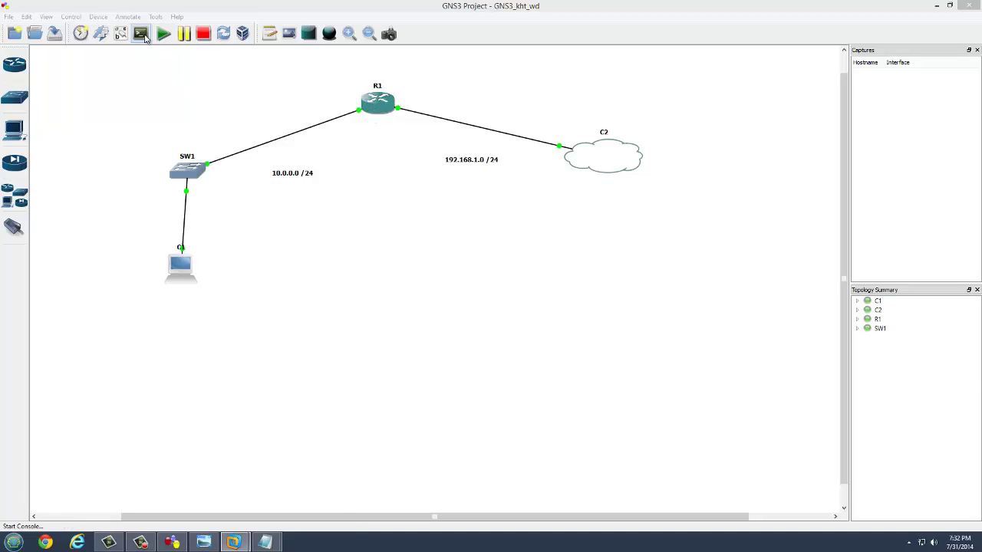
Connect consoles to all devices and maximize R1's SuperPuTTY console at the R1# prompt
left_click(142, 37)
left_click(198, 40)
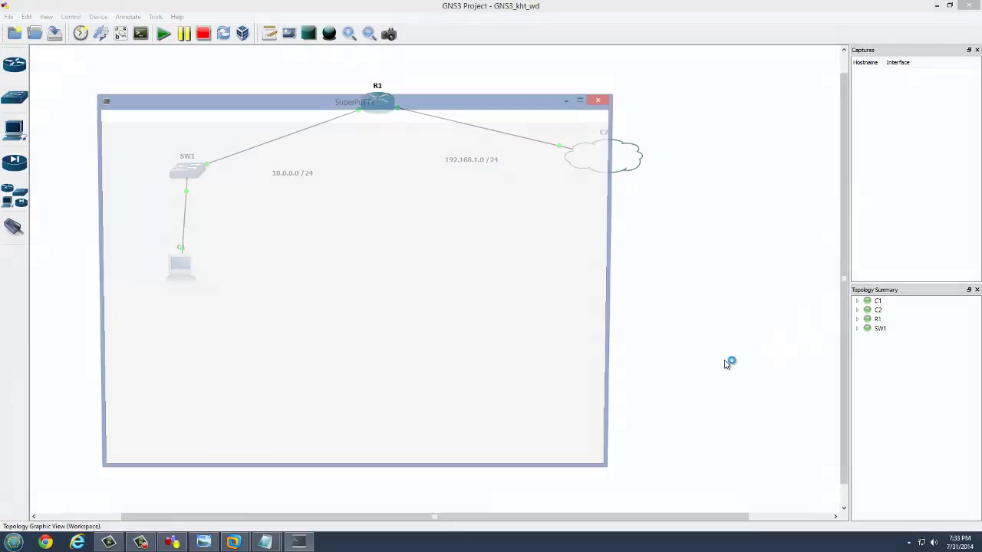
key("Return")
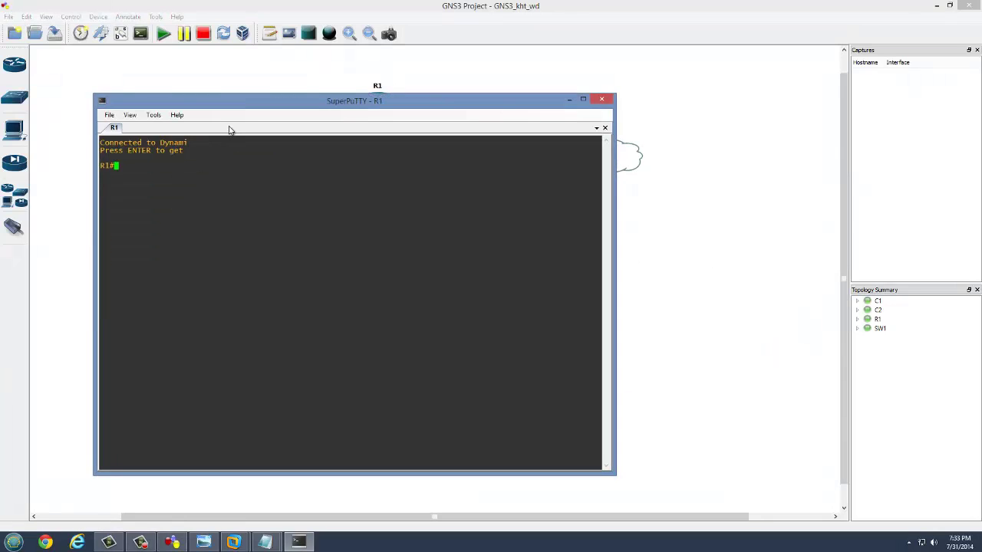
double_click(242, 105)
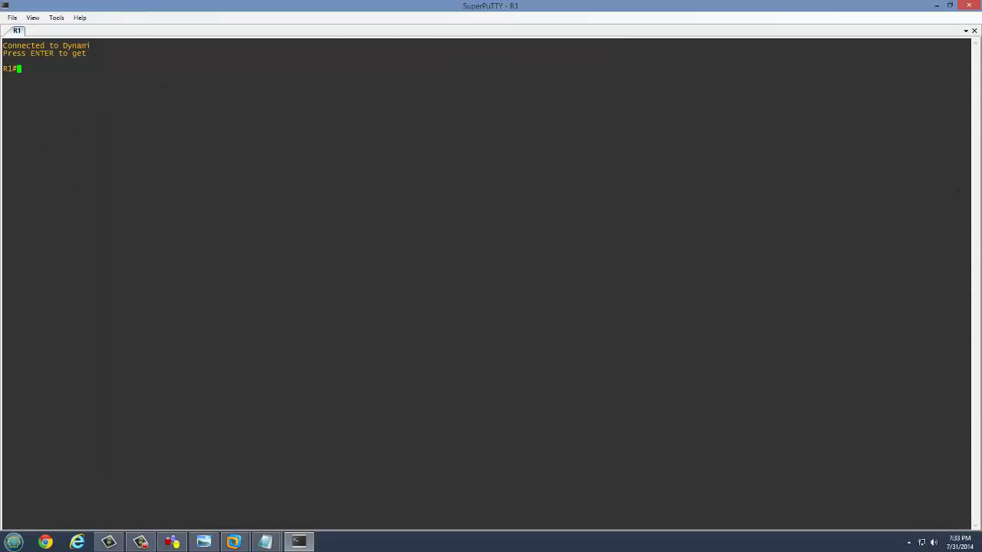
key("alt+Tab")
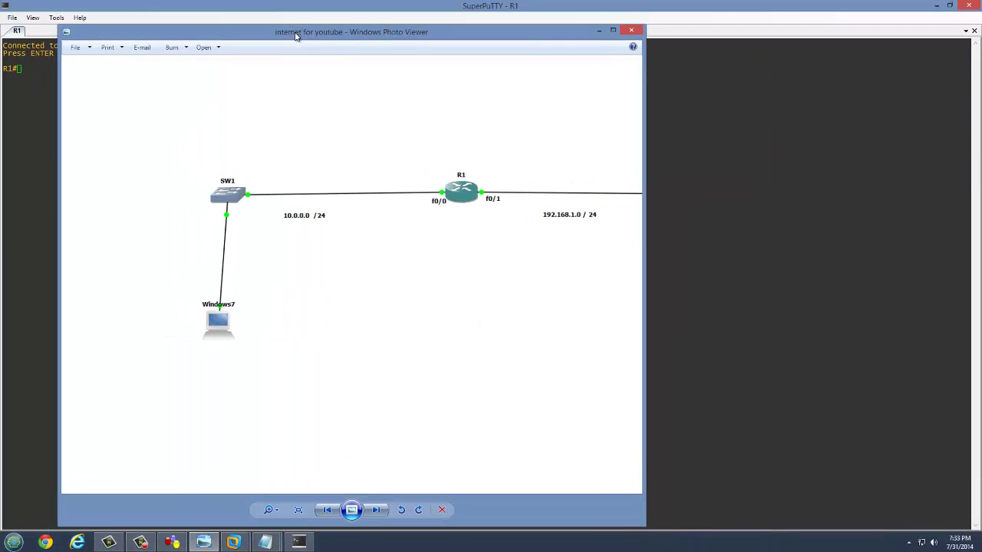
Maximize the network diagram in Photo Viewer, then switch back to R1's console
double_click(296, 33)
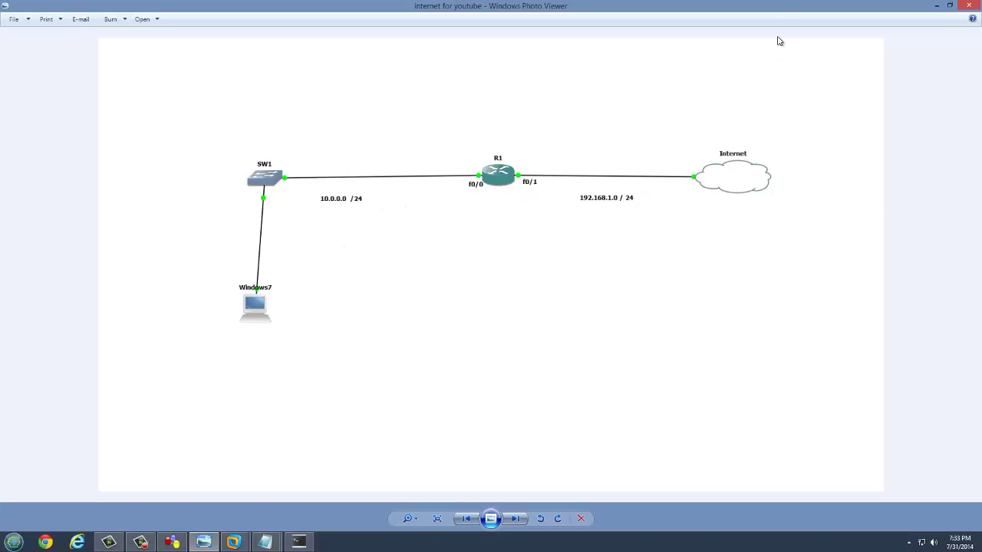
key("alt+Tab")
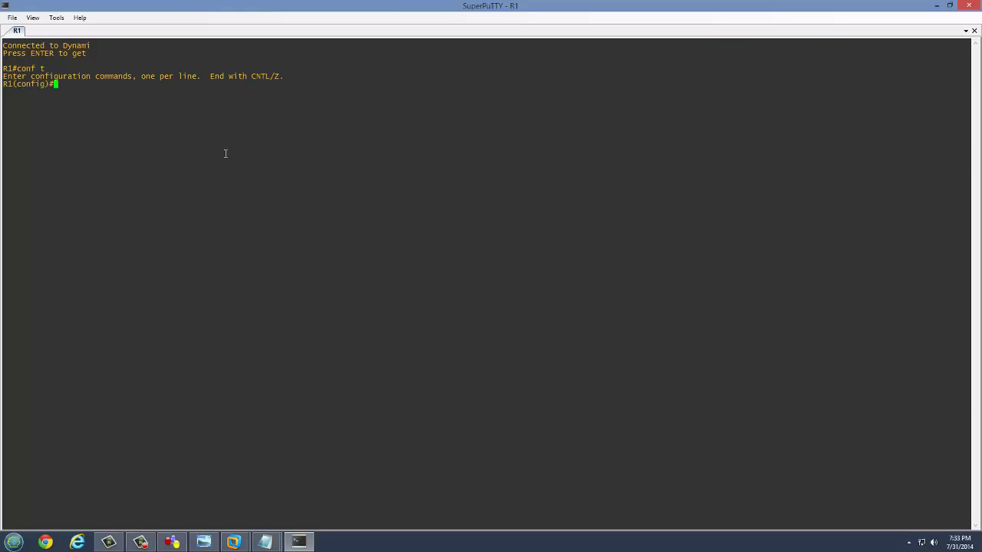
Enter configuration mode and give R1's fa0/1 the address 192.168.1.171 255.255.255.0
type("int fa0/1")
key("Return")
type("ip add 19")
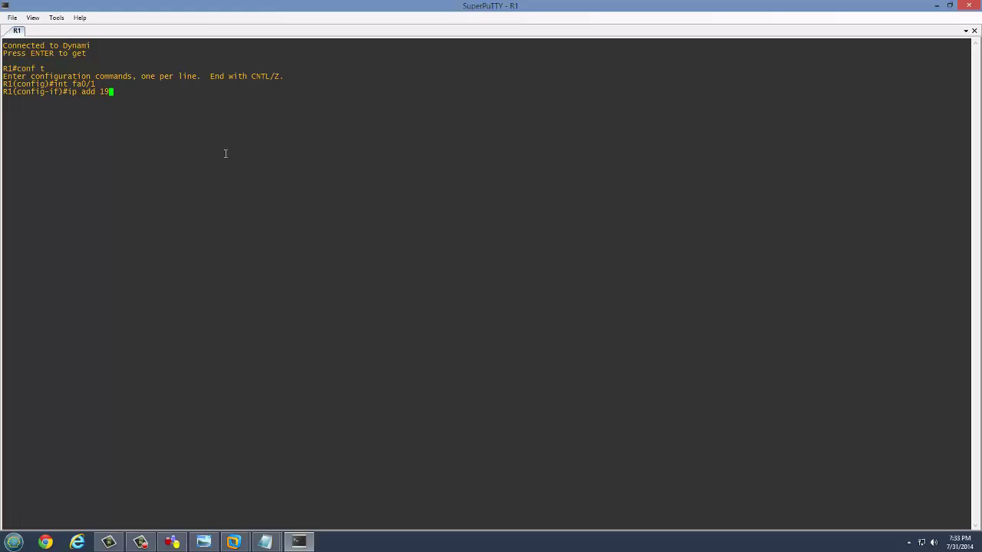
type("2.168.1.171 255.255.255.0")
key("Return")
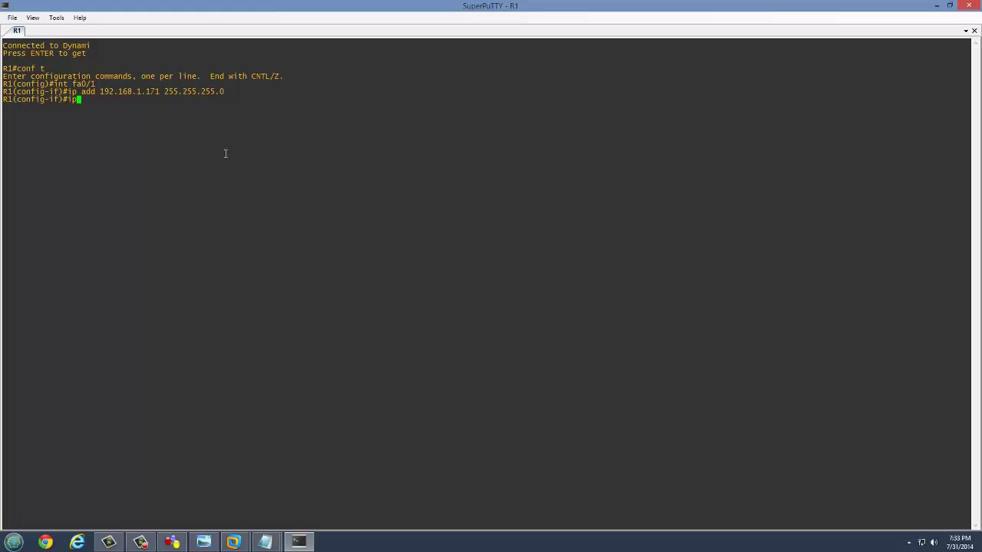
key("BackSpace")
key("BackSpace")
Add a default route 0.0.0.0 0.0.0.0 via 192.168.1.1 on R1
left_click(204, 543)
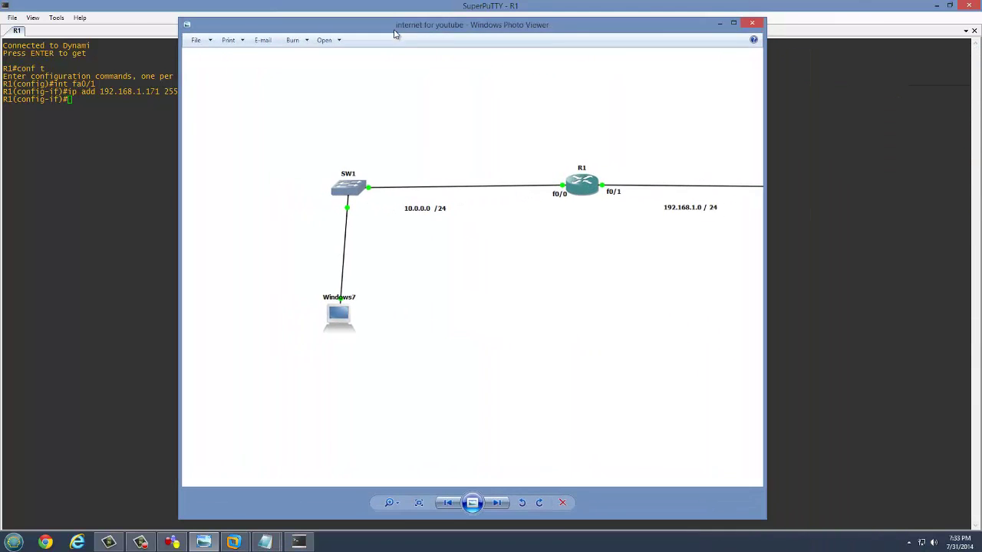
left_click_drag(395, 34, 377, 31)
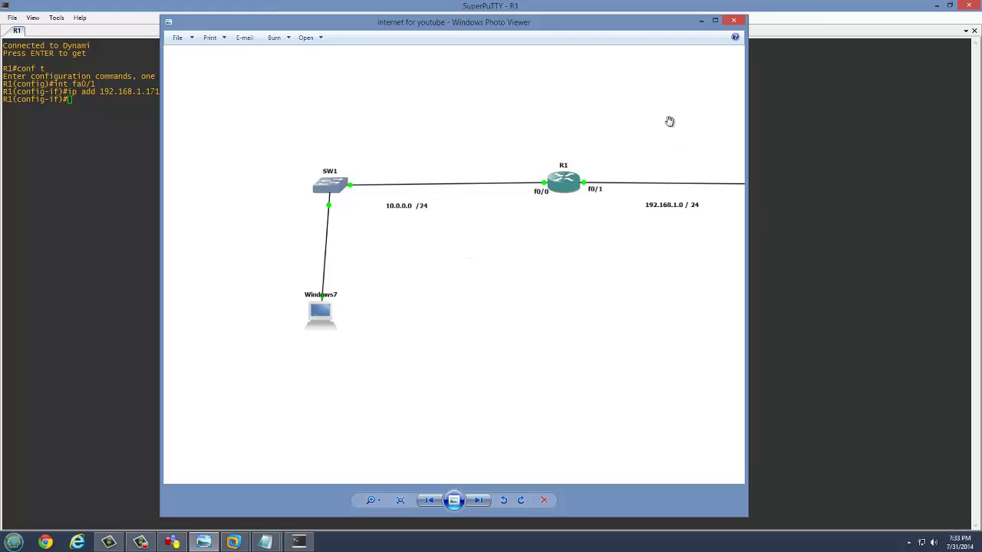
left_click(923, 72)
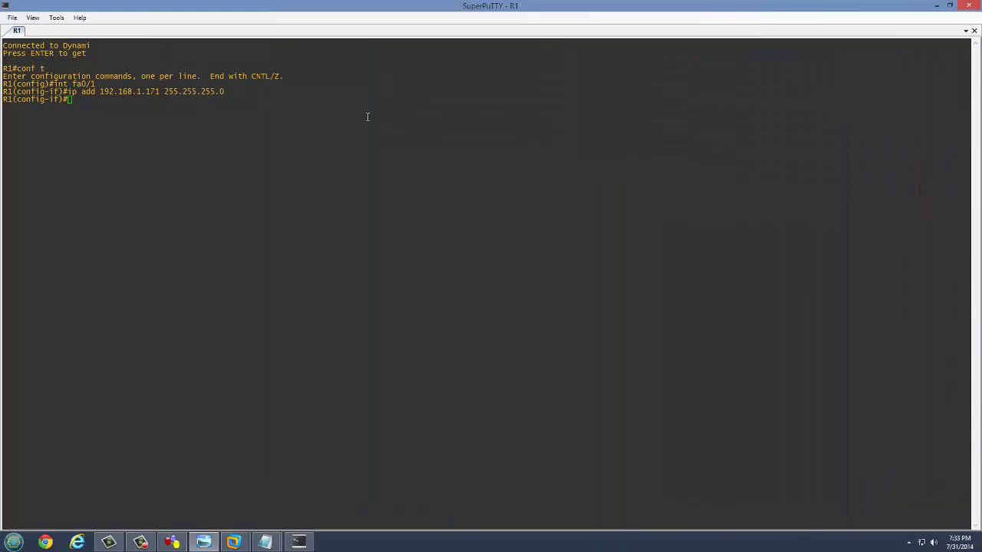
left_click(119, 115)
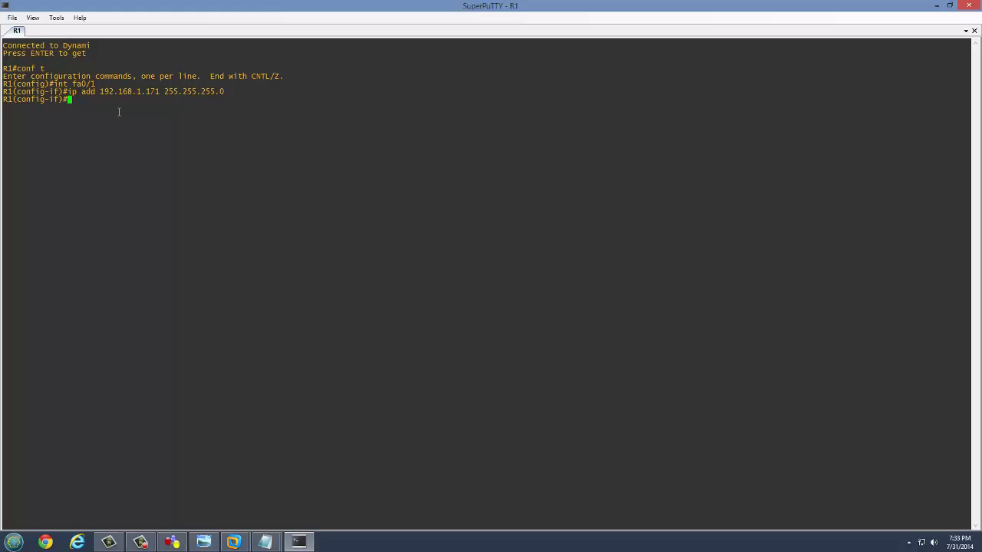
type("ip route")
type("92.168.1.1")
key("Return")
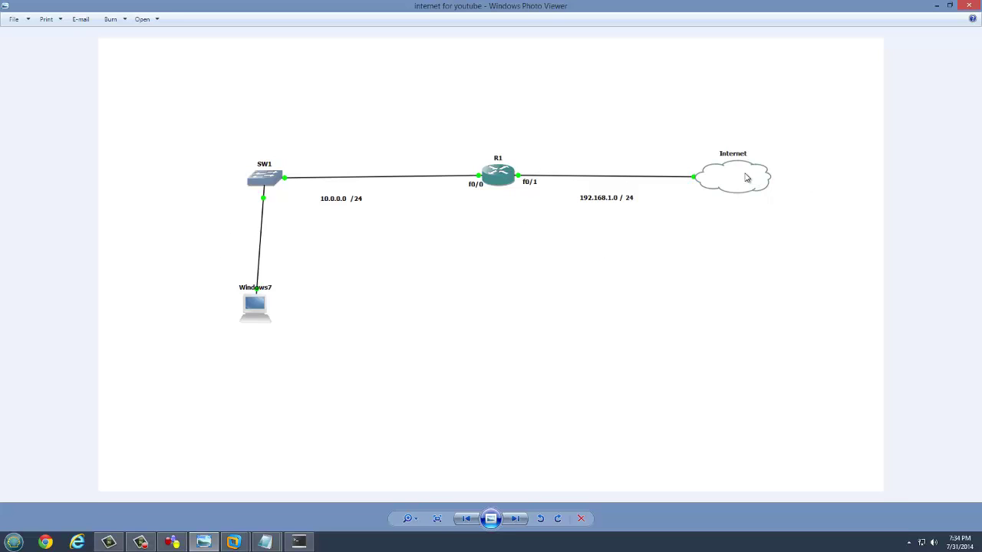
Run ipconfig in a host Command Prompt to show the Ethernet gateway 192.168.1.1
left_click(15, 544)
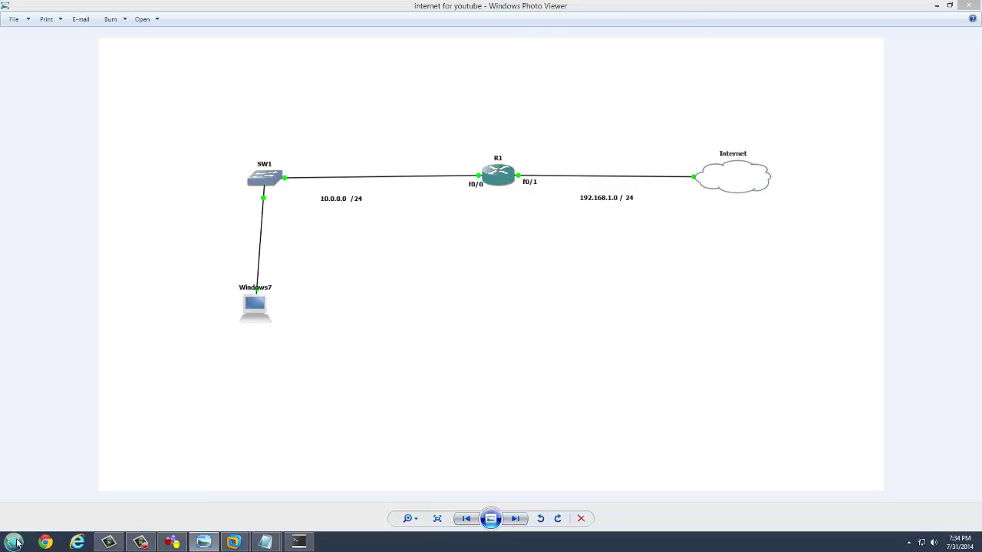
type("command")
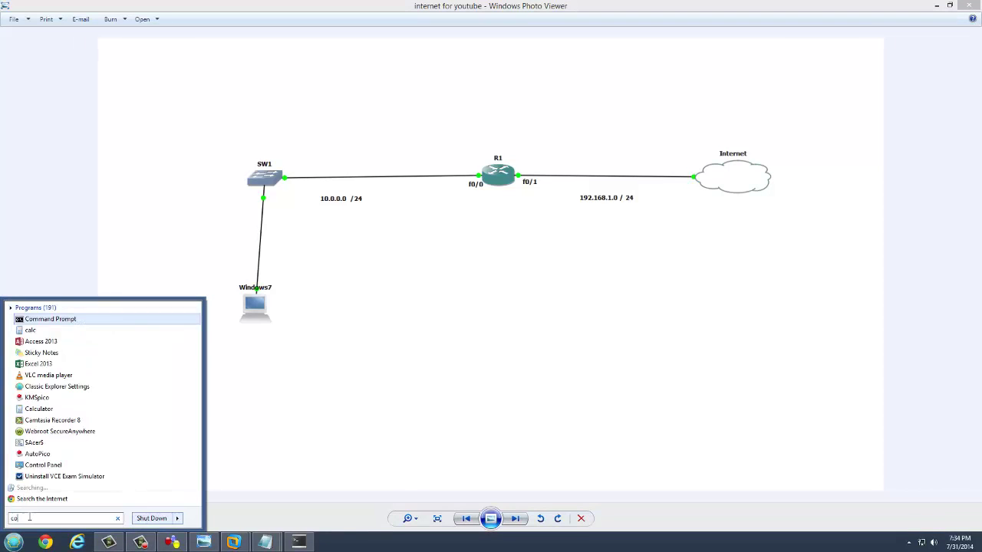
key("Return")
type("ipconfig")
key("Return")
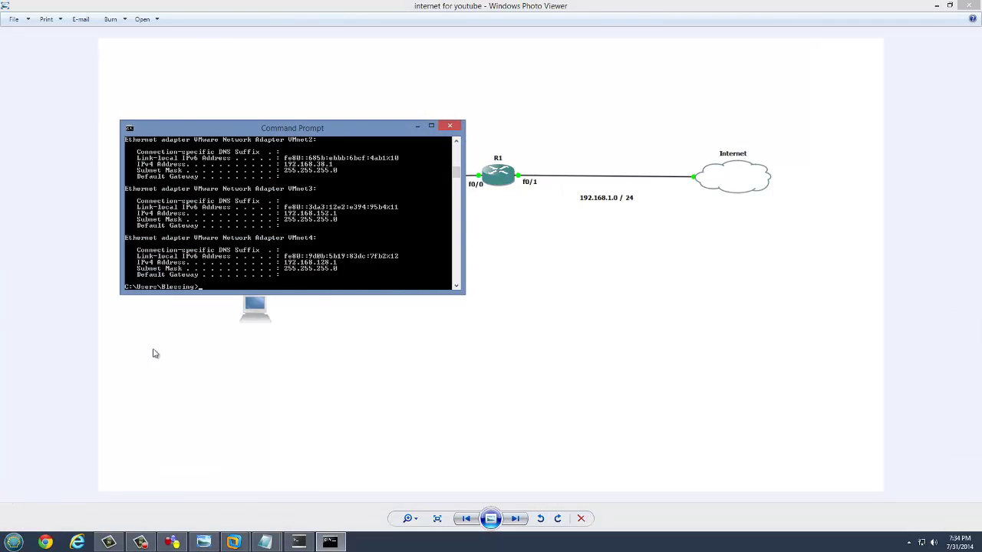
scroll(275, 193, "up", 3)
scroll(337, 186, "up", 12)
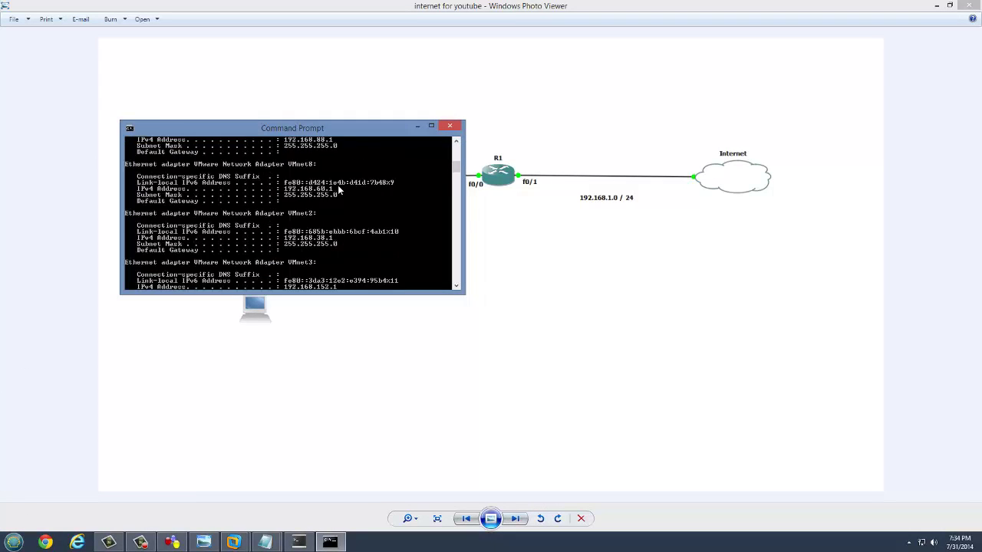
scroll(337, 202, "down", 4)
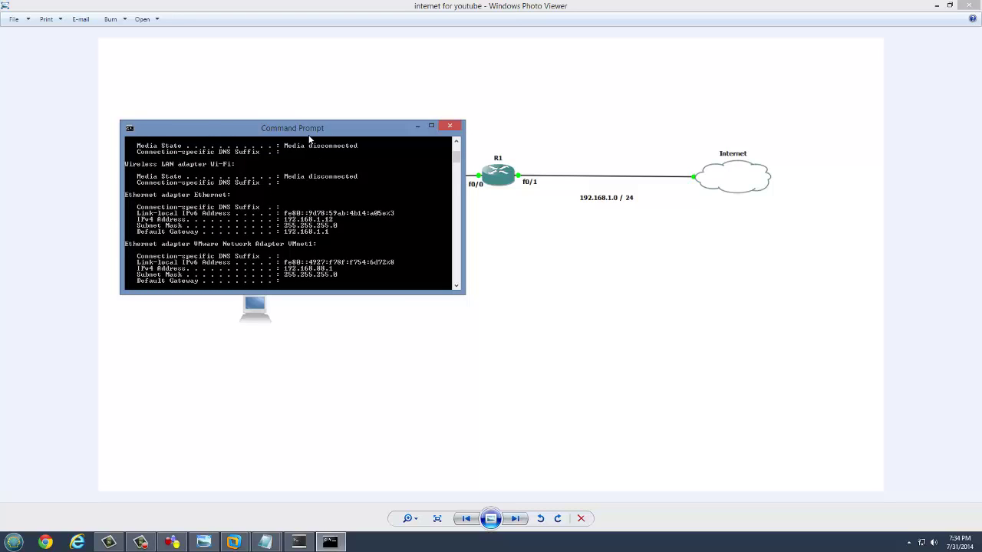
Move the Command Prompt off the diagram and minimise it
left_click_drag(310, 136, 464, 325)
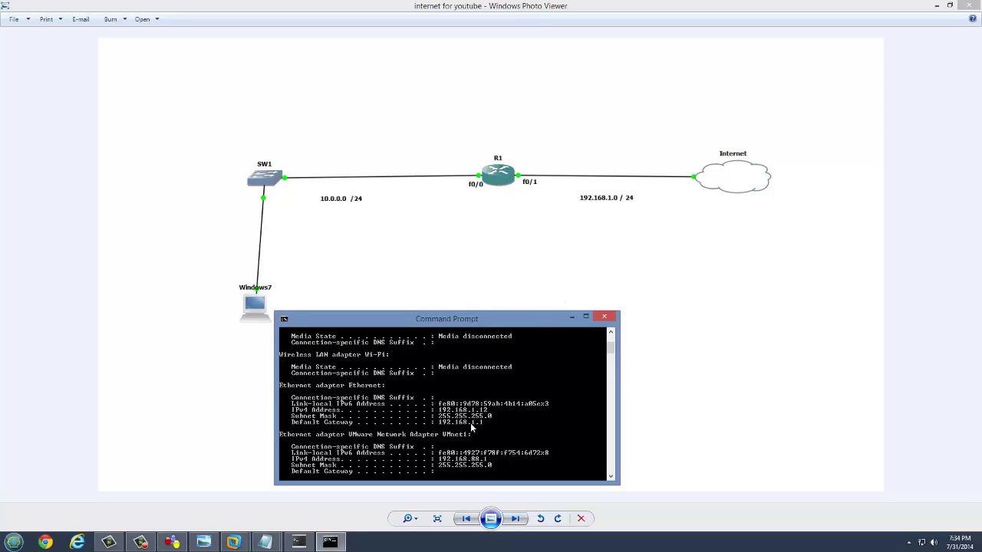
mouse_move(921, 544)
left_click(572, 318)
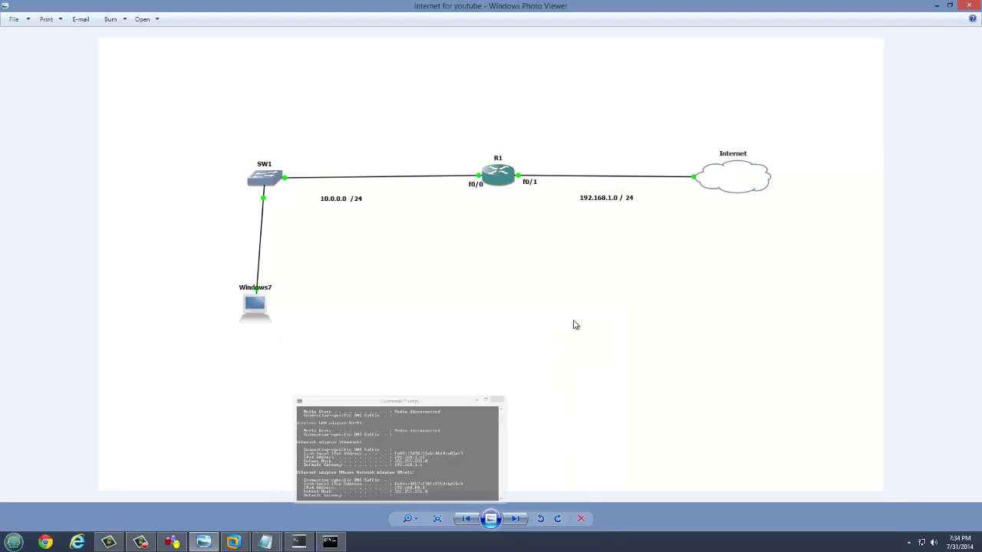
Move the network diagram aside and bring R1's console back into focus
left_click(937, 7)
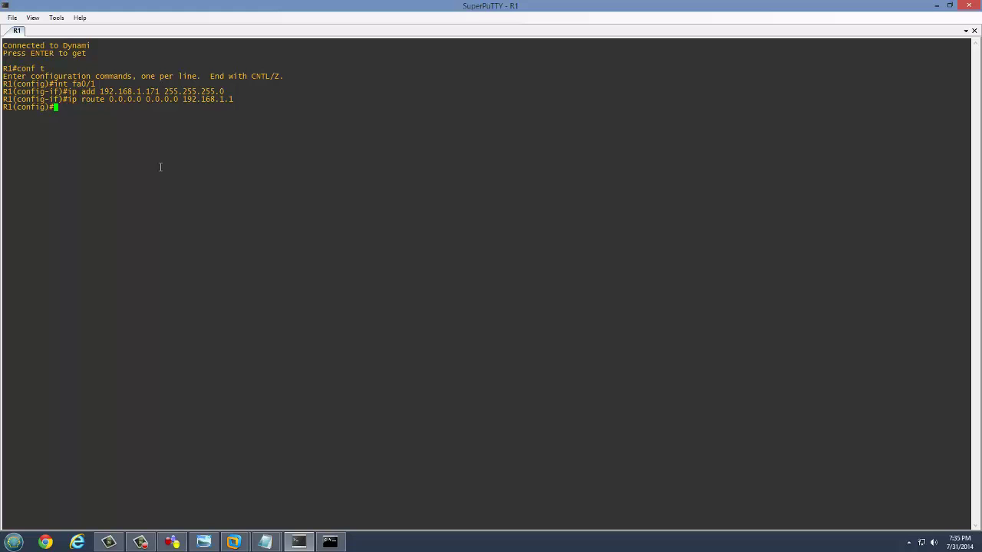
type("int f")
left_click(204, 543)
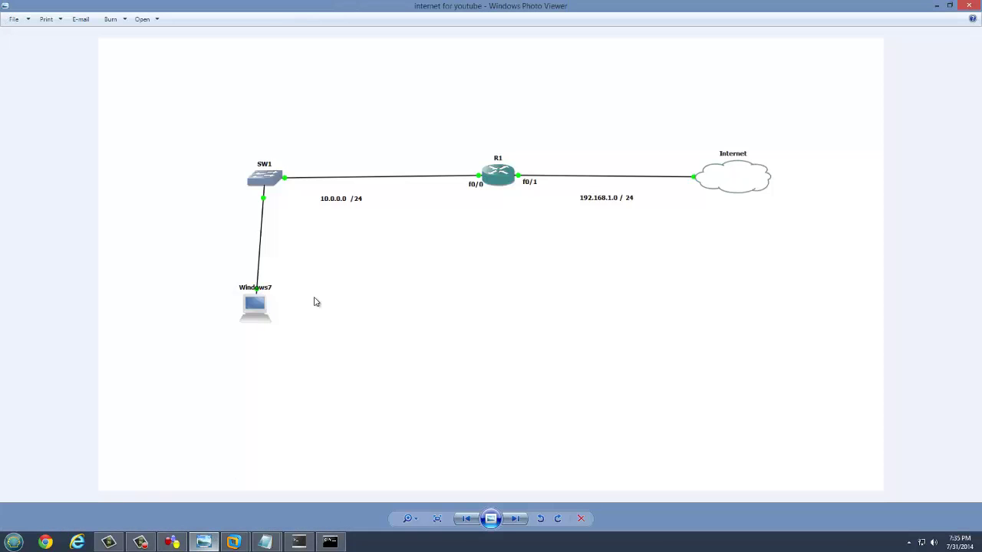
left_click_drag(475, 13, 981, 27)
left_click(886, 149)
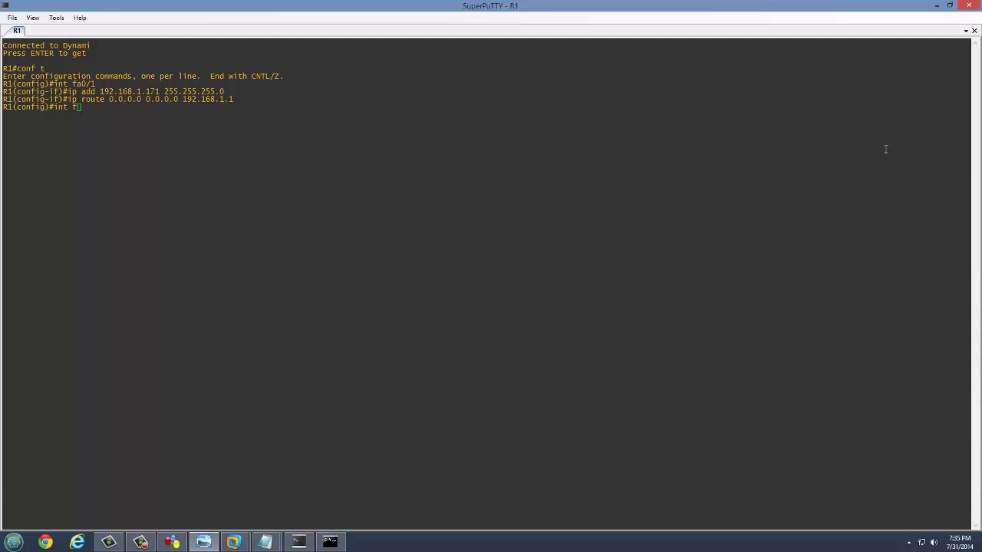
left_click(233, 126)
Give R1's f0/0 the address 10.0.0.1 255.255.255.0 and enable it with no shut
type("int f0/0")
key("Return")
type("ip add 10")
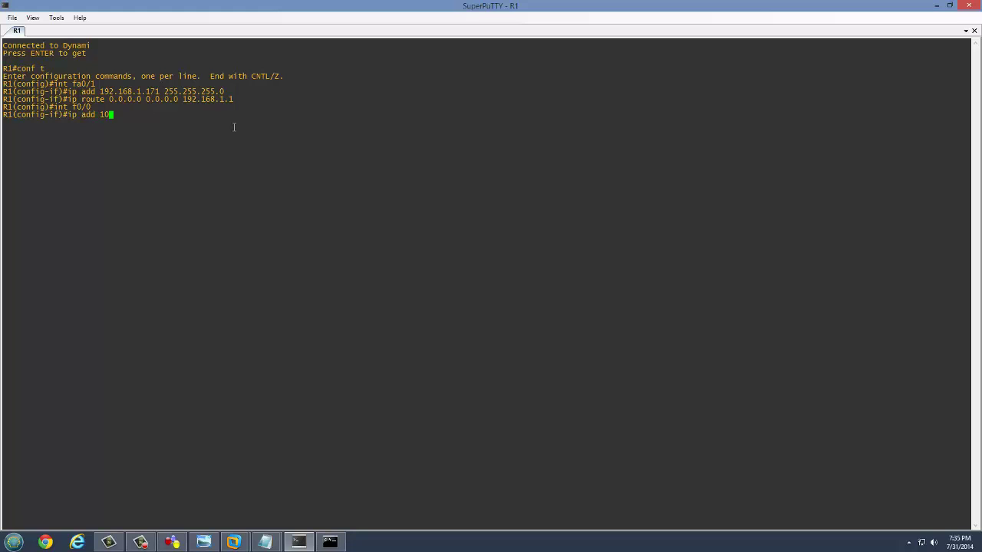
type(".0.0.1 255.255.255.0")
key("Return")
type("no shut")
key("Return")
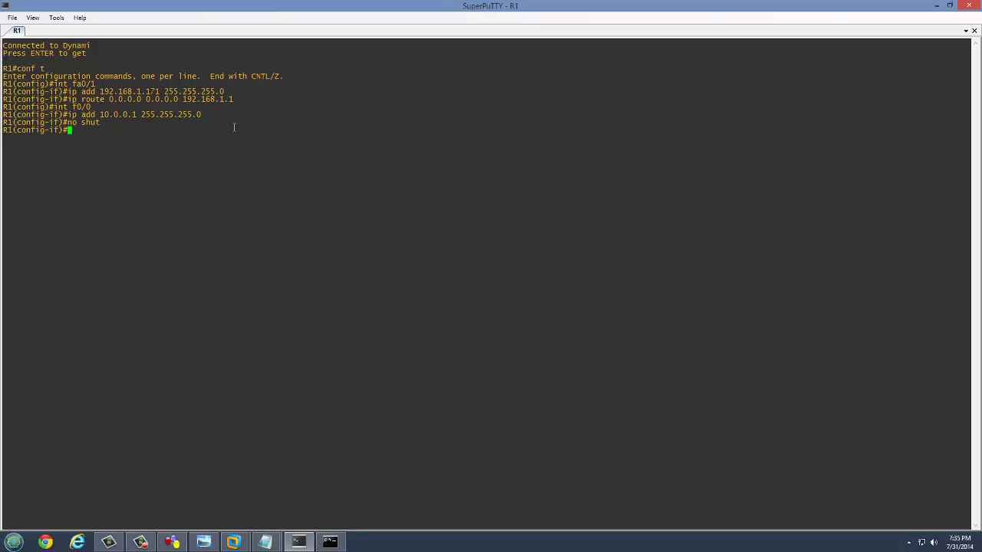
Enable R1's fa0/1 with no shut and enter a ping to 8.8.8.8
type("int fa0/")
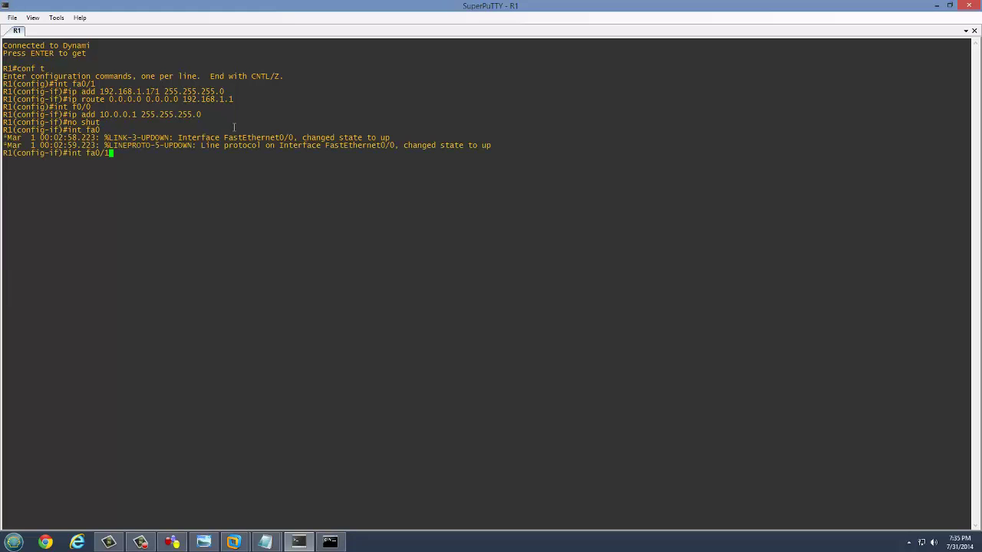
type("1")
key("Return")
type("no sh")
key("Return")
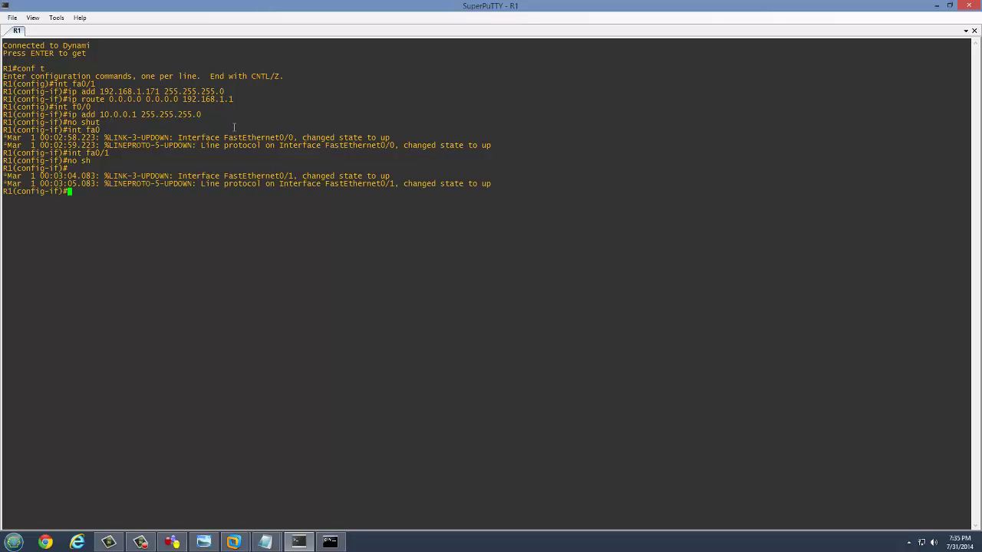
key("Return")
type("p")
type("o ")
type("ping 8.8.8.8")
Ping 8.8.8.8 from R1 and repeat it, getting 5/5 replies
key("Return")
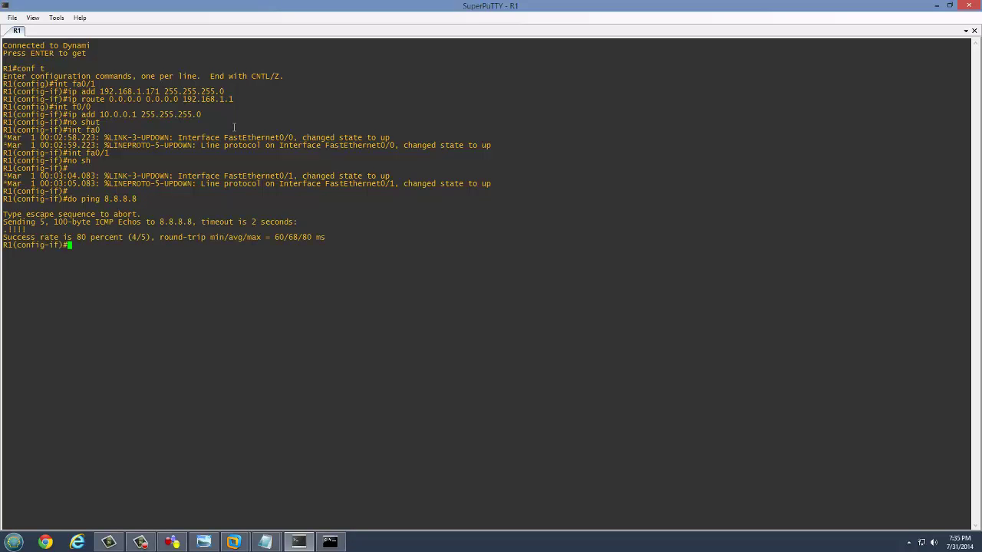
key("Up")
key("Return")
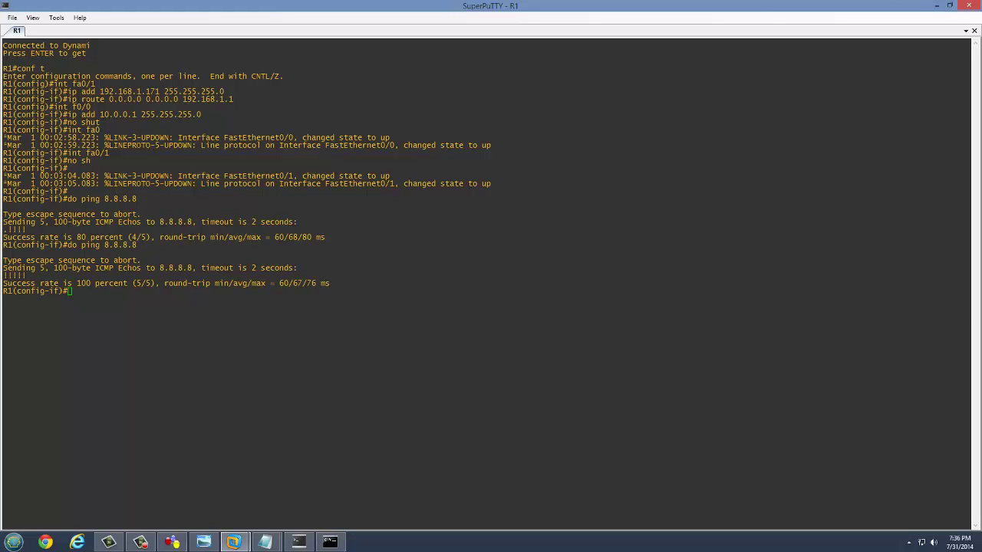
Maximise the Windows 7 VM and rerun ping 8.8.8.8 in its command prompt
left_click(233, 543)
double_click(336, 29)
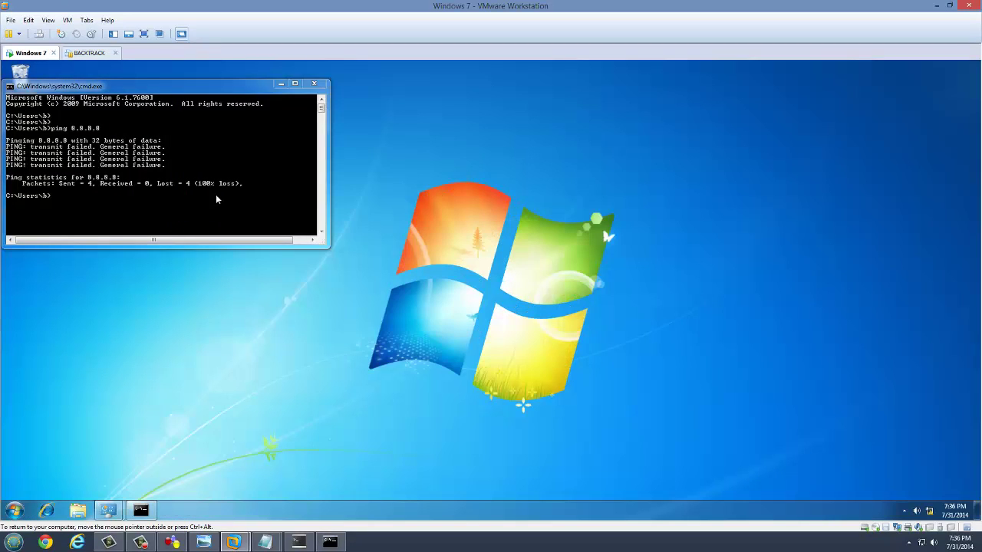
left_click(214, 192)
key("Up")
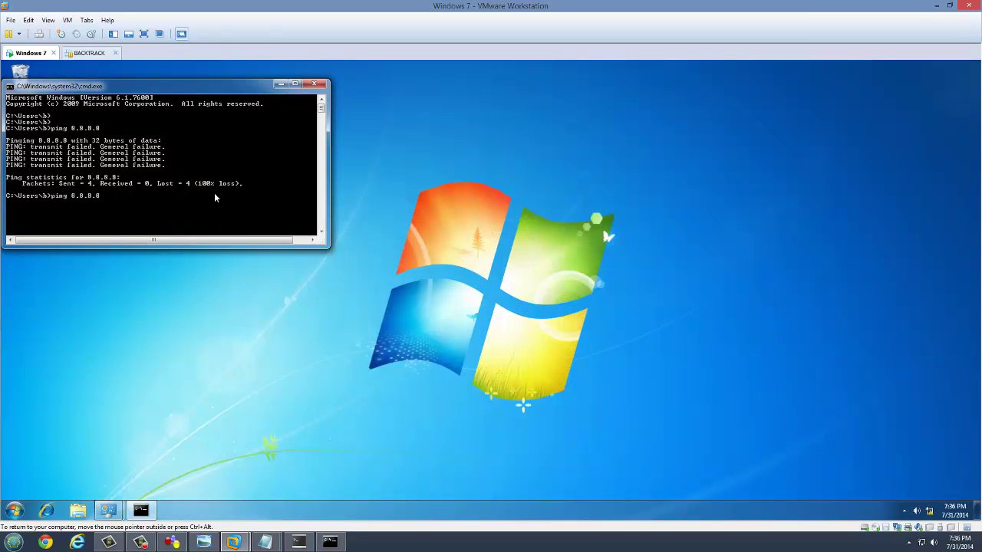
key("Return")
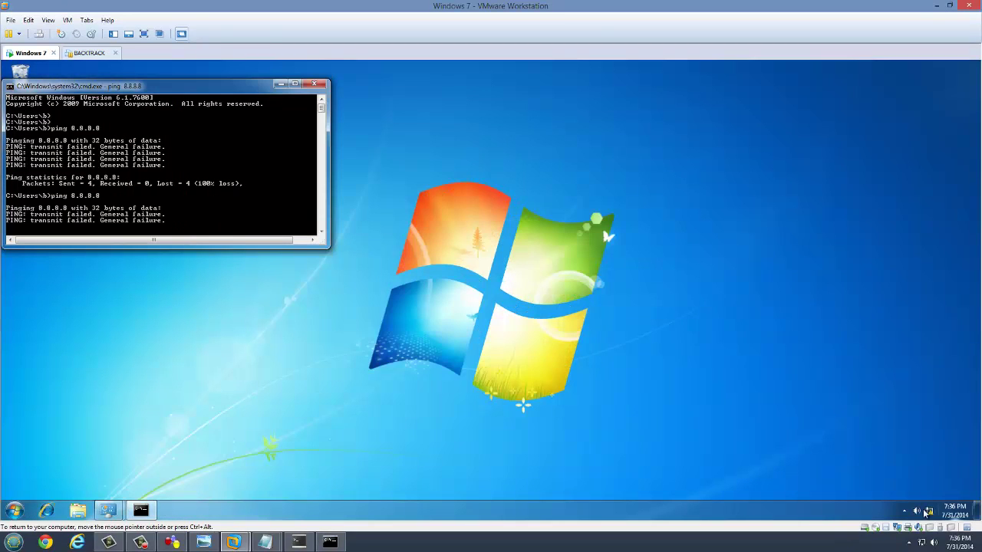
Open the IPv4 properties of the VM's Local Area Connection via Network and Sharing Center
left_click(929, 510)
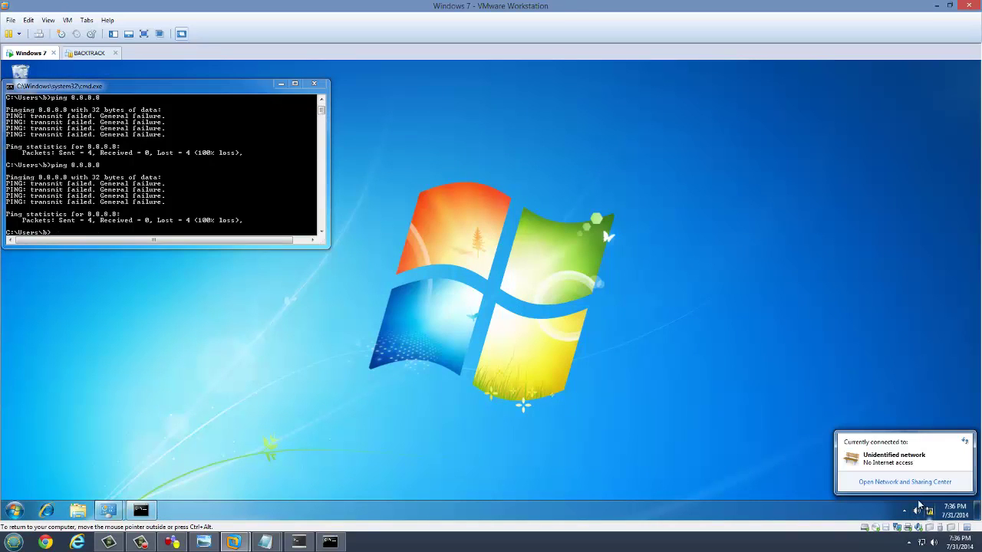
left_click(902, 482)
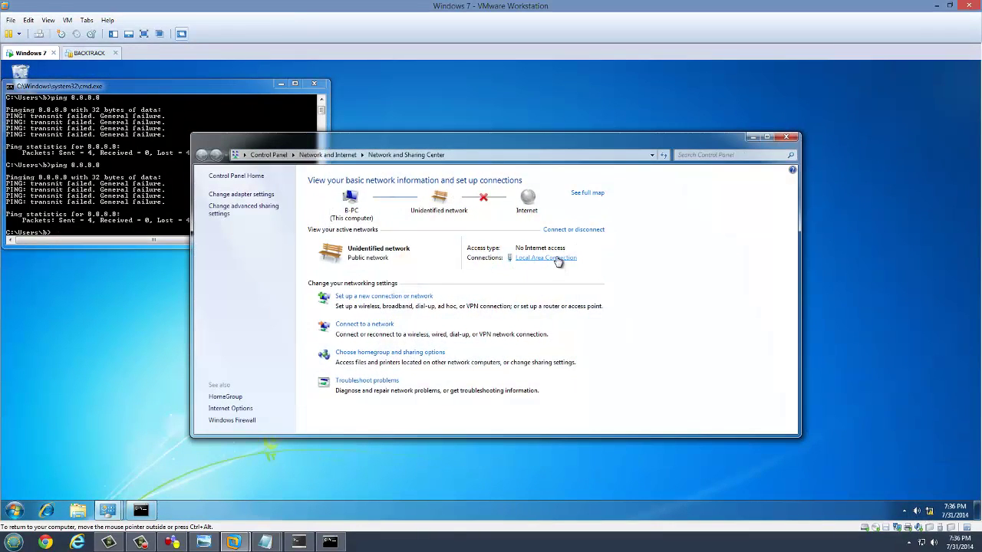
left_click(204, 542)
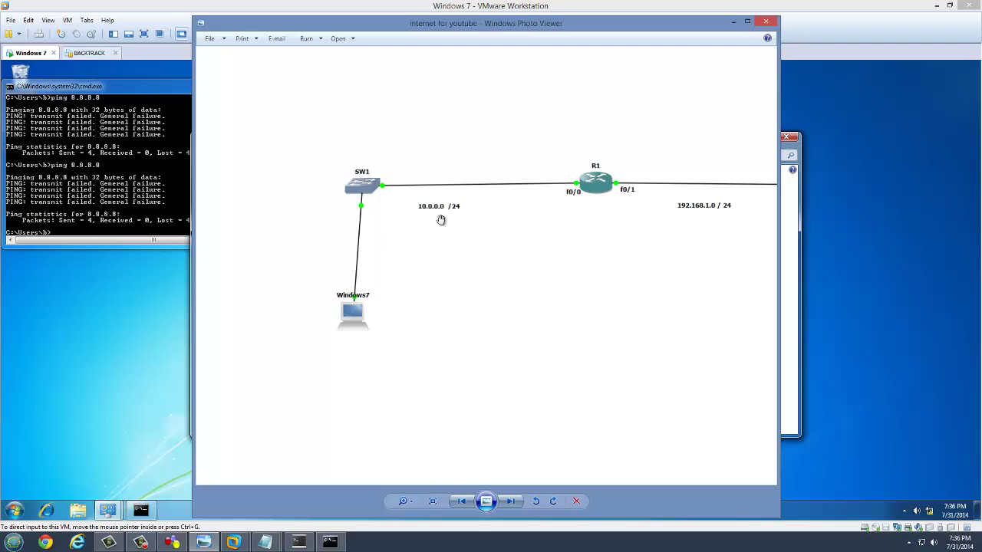
left_click(733, 22)
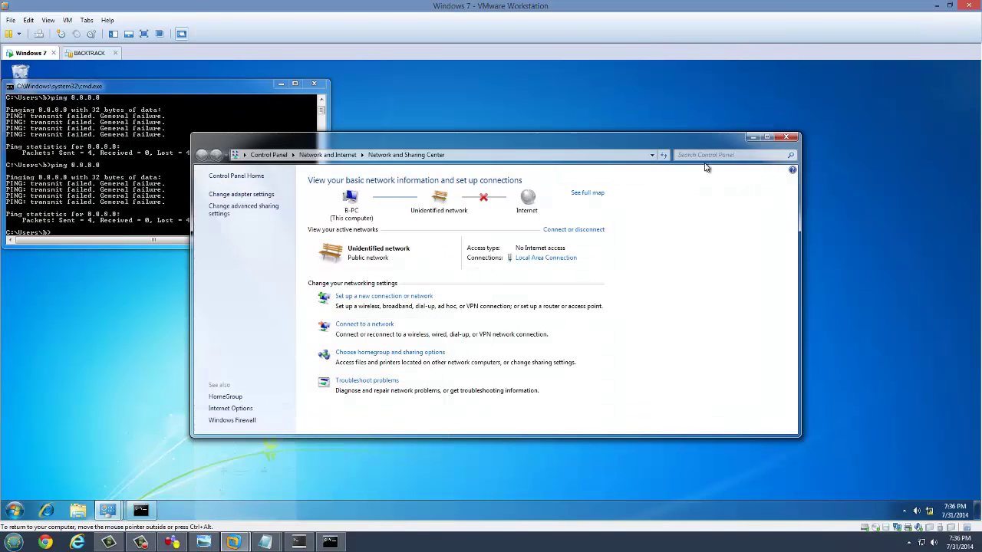
left_click(551, 258)
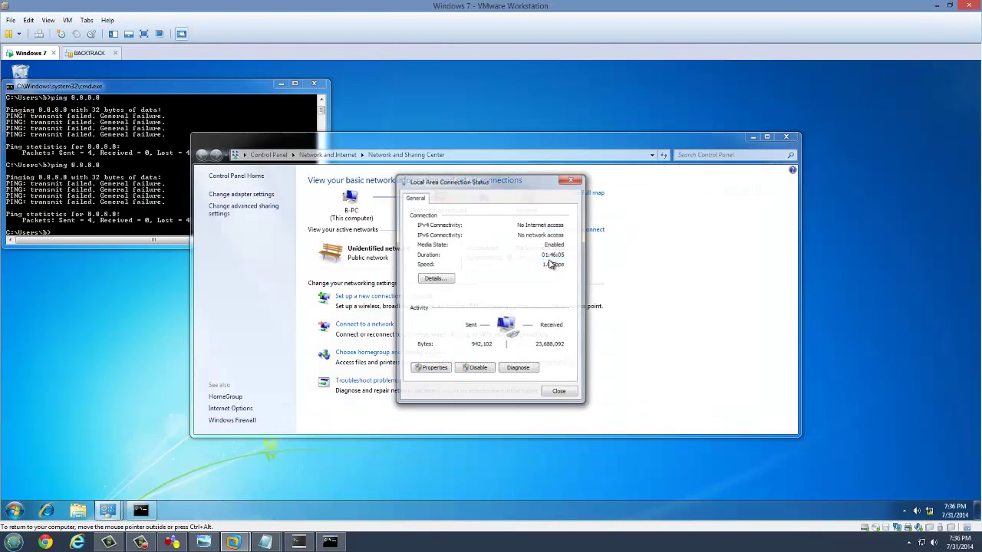
left_click(431, 369)
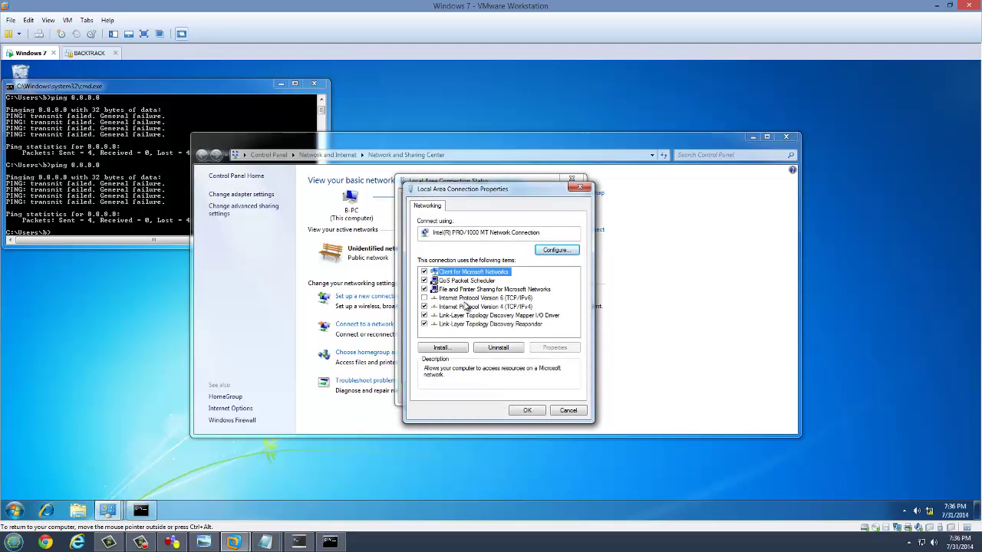
left_click(466, 306)
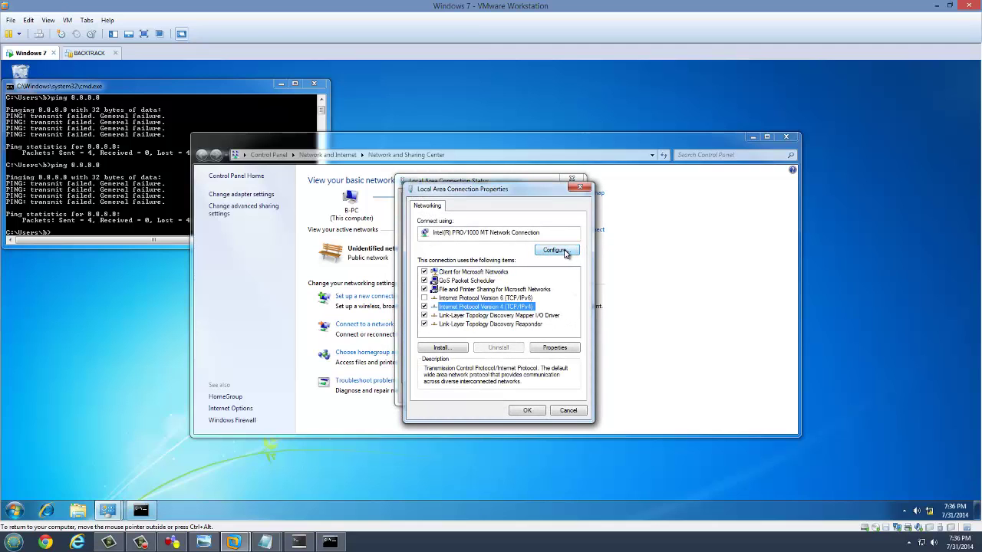
left_click(572, 350)
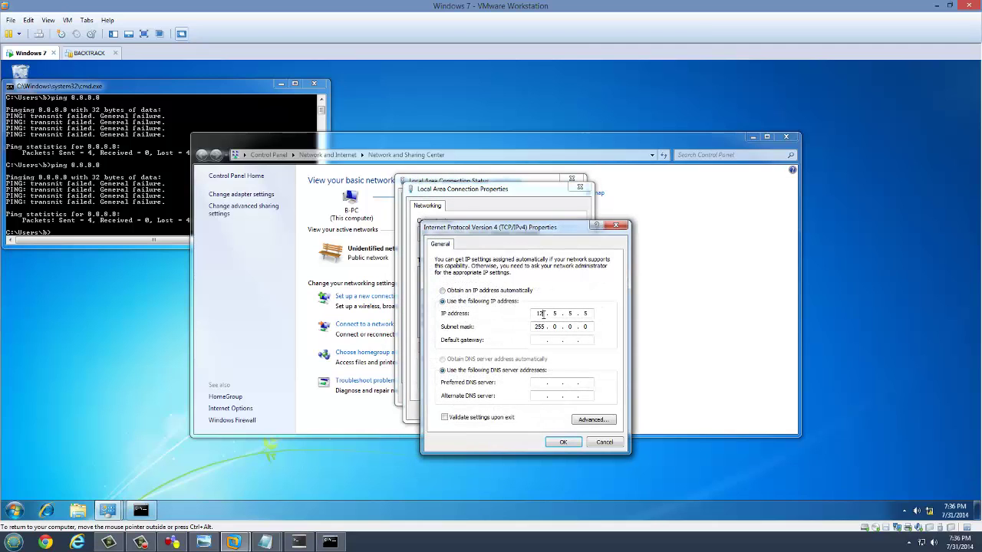
Set static IP 10.0.0.2, mask 255.255.255.0, gateway 10.0.0.1, DNS 8.8.8.8 and apply
key("BackSpace")
type("0.0.0.")
key("Tab")
type("255 . 255 . 255")
key("Tab")
type("10.0.0")
left_click(539, 382)
type("8 . 8 . 8 . 8")
left_click(561, 443)
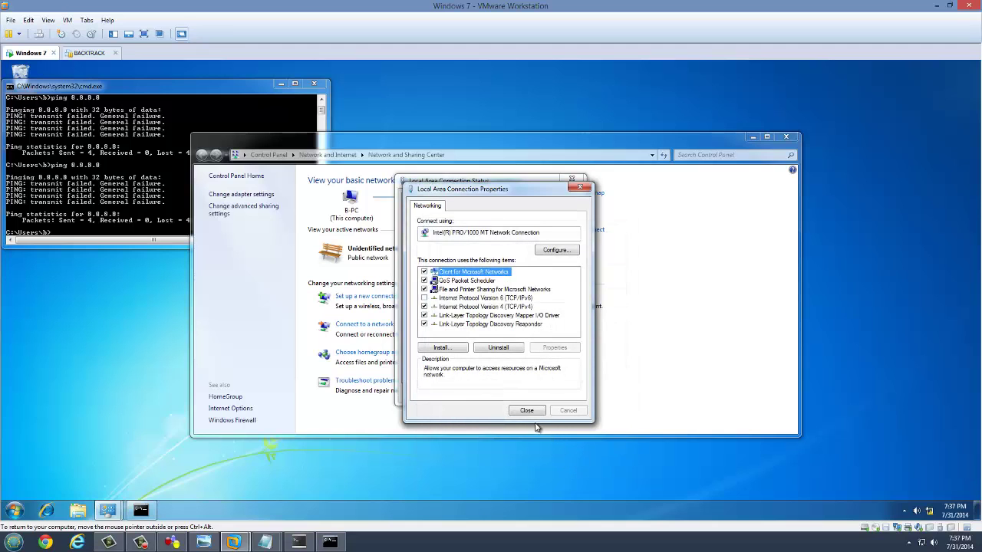
left_click(527, 411)
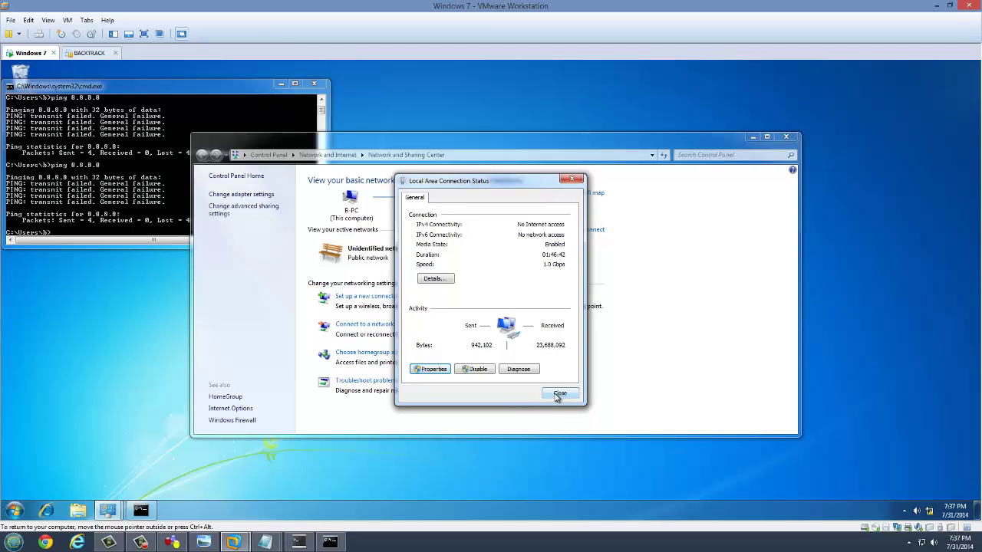
left_click(557, 393)
Set the VM's new network location to Home network
left_click(86, 214)
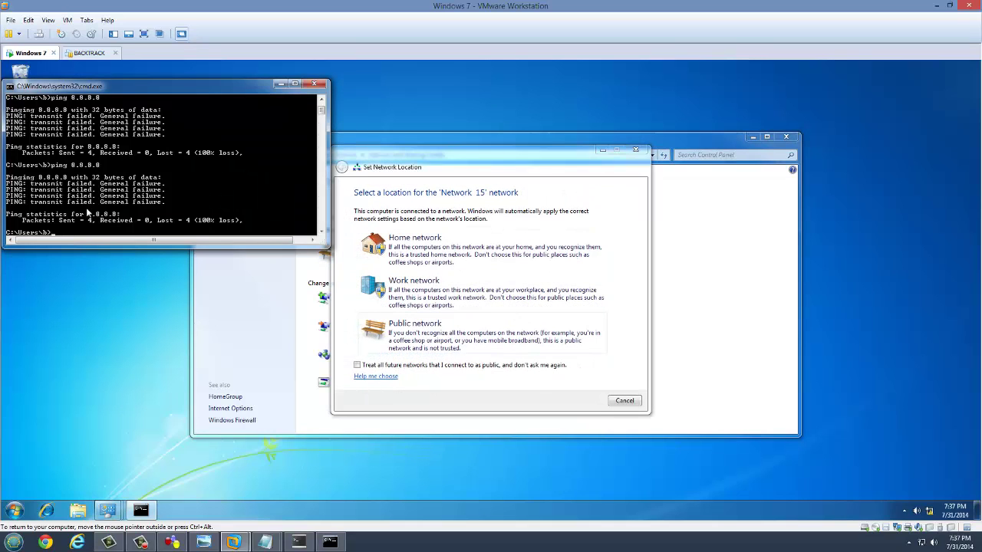
left_click(448, 259)
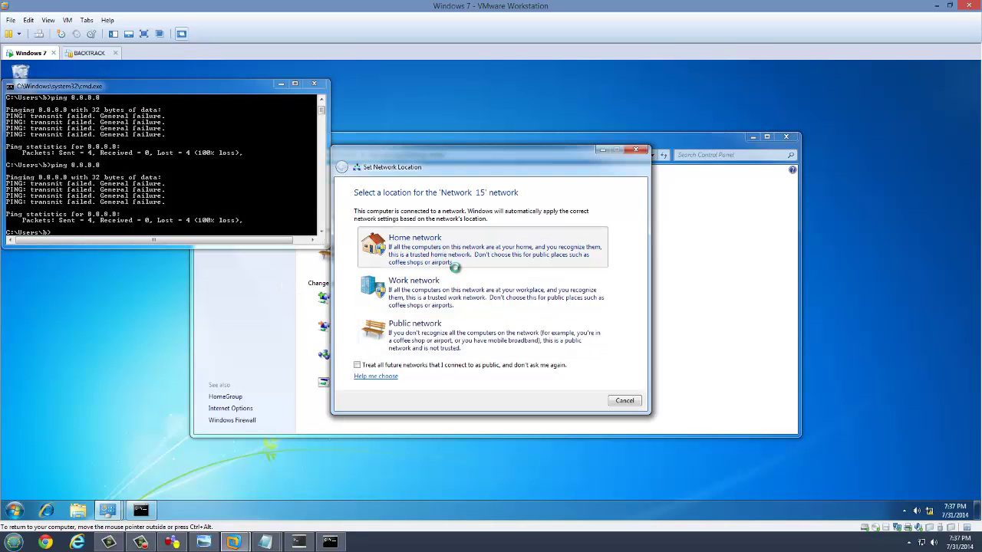
left_click(624, 400)
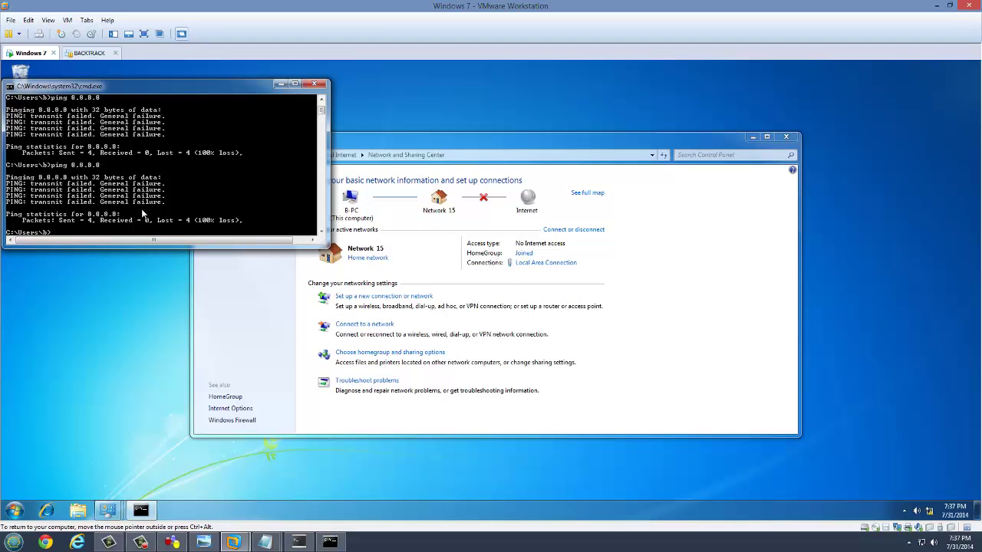
Ping 10.0.0.1 successfully from the VM, then ping 8.8.8.8, which times out
type("ping 10.0.0.1")
key("Return")
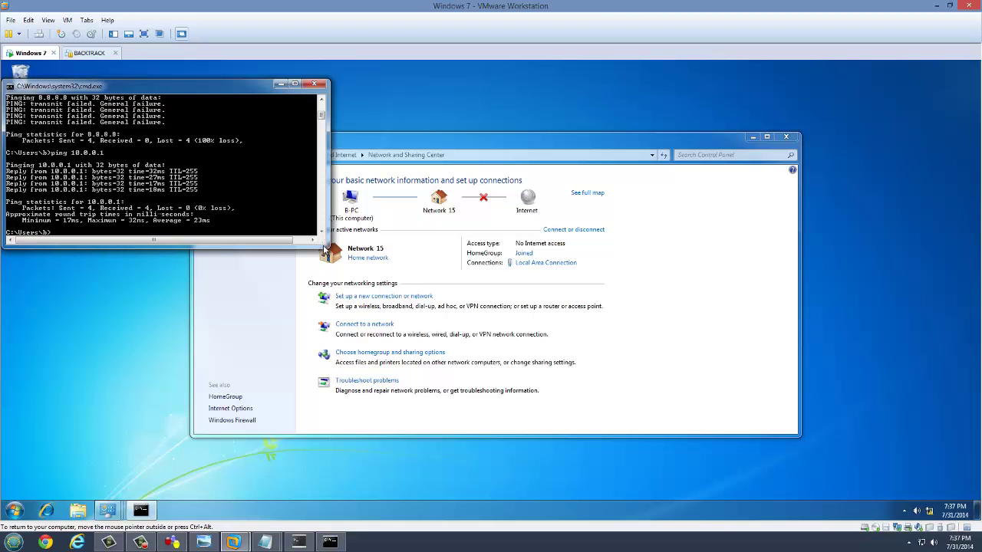
left_click_drag(323, 245, 345, 470)
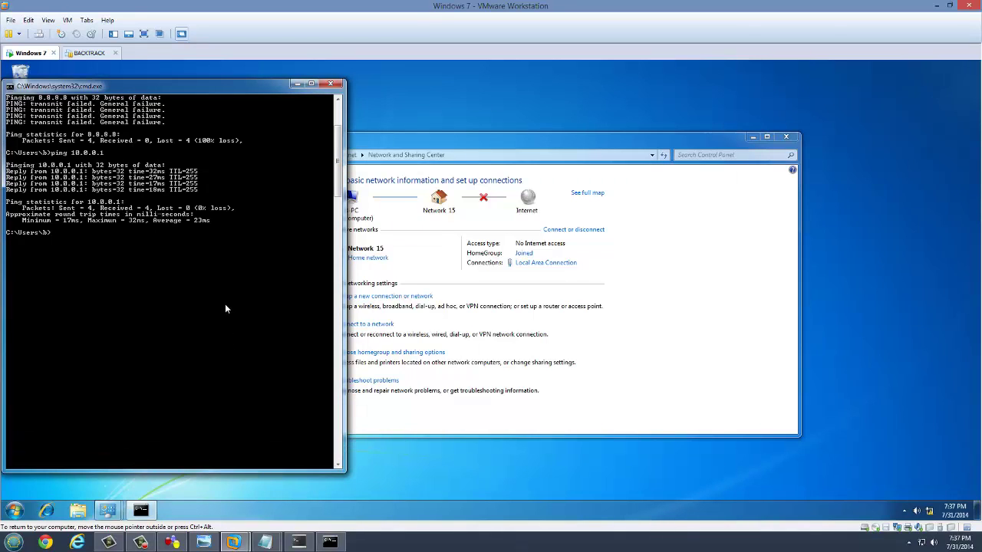
type("ping 8.8.8.8")
key("Return")
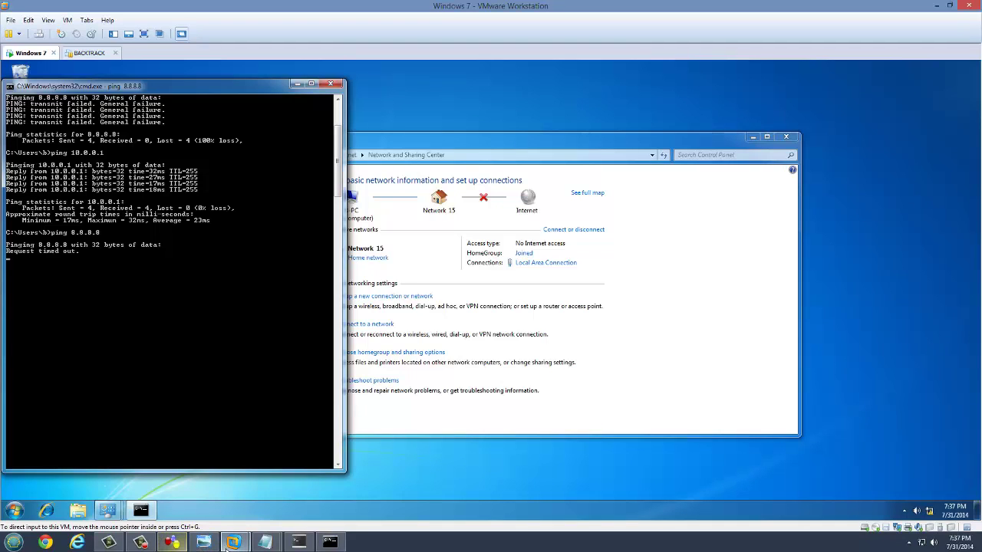
Exit interface mode on R1 and try 'ip access-list 1 permit 10.0.0.0 0.0.0.255'
left_click(171, 542)
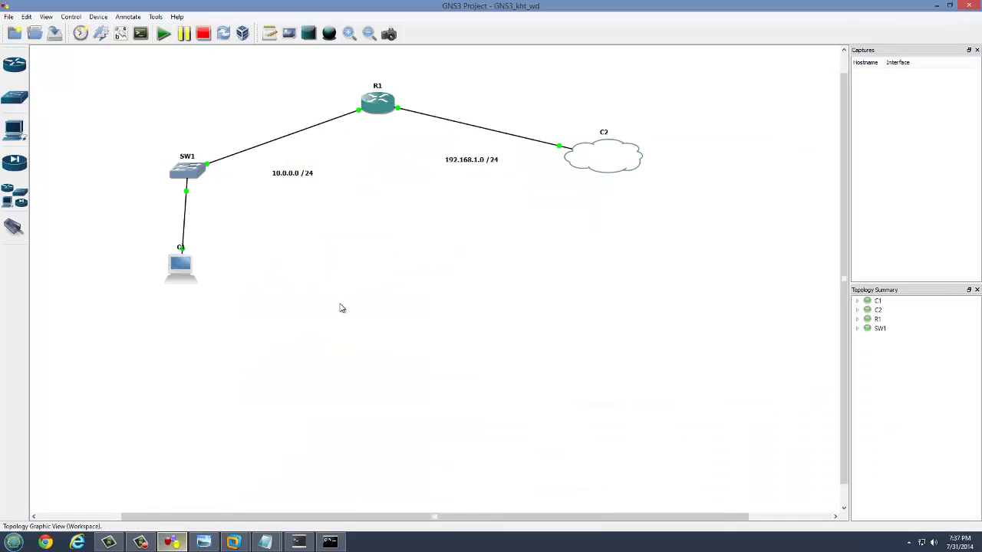
left_click(304, 543)
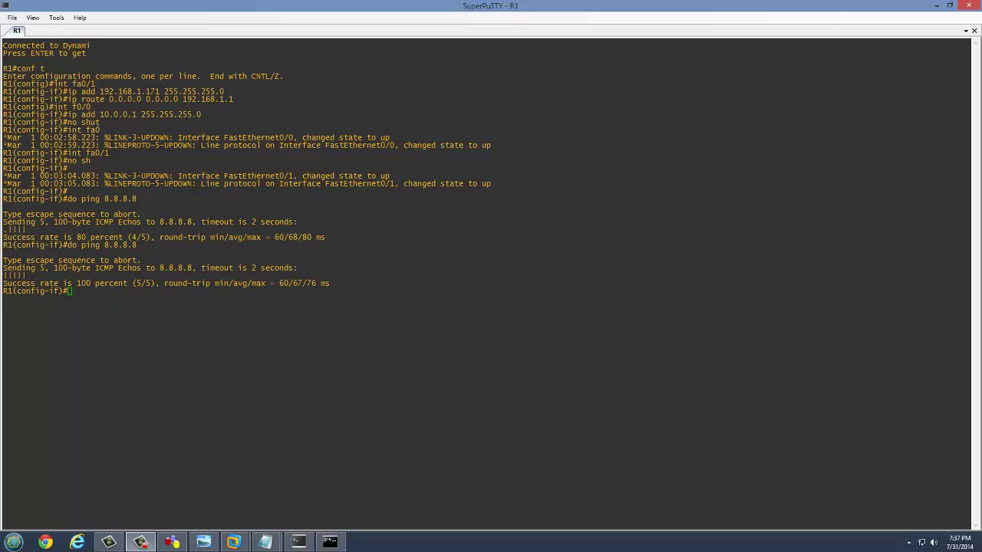
type("exit")
key("Return")
left_click(184, 373)
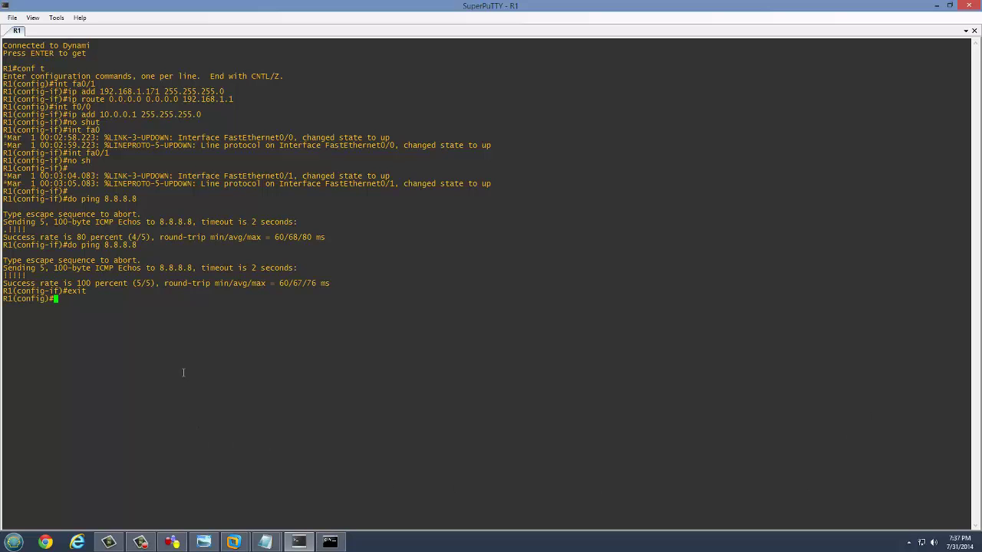
type("ip access-list 1 permit 10.0.0.0 0.0.0.255")
key("Return")
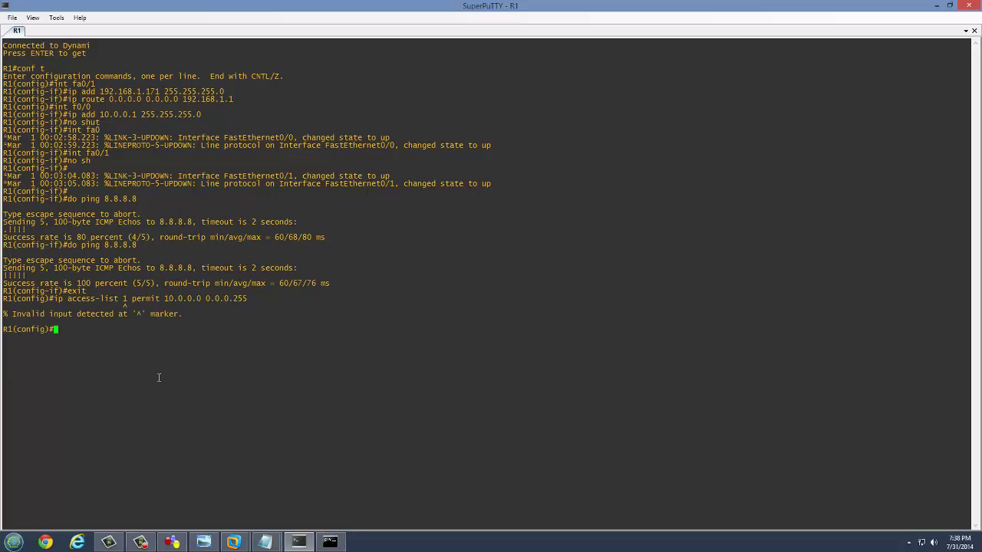
Paste and submit 'access-list 1 permit 10.0.0.0 0.0.0.255' at R1's config prompt
type("ip acc")
key("Tab")
key("BackSpace")
key("BackSpace")
key("BackSpace")
key("BackSpace")
key("BackSpace")
key("BackSpace")
key("alt+Tab")
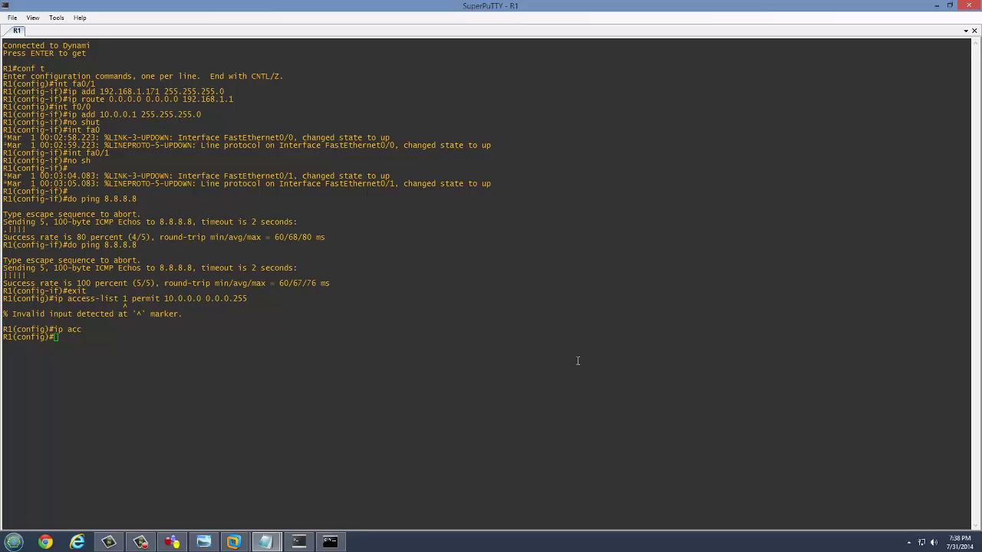
right_click(366, 287)
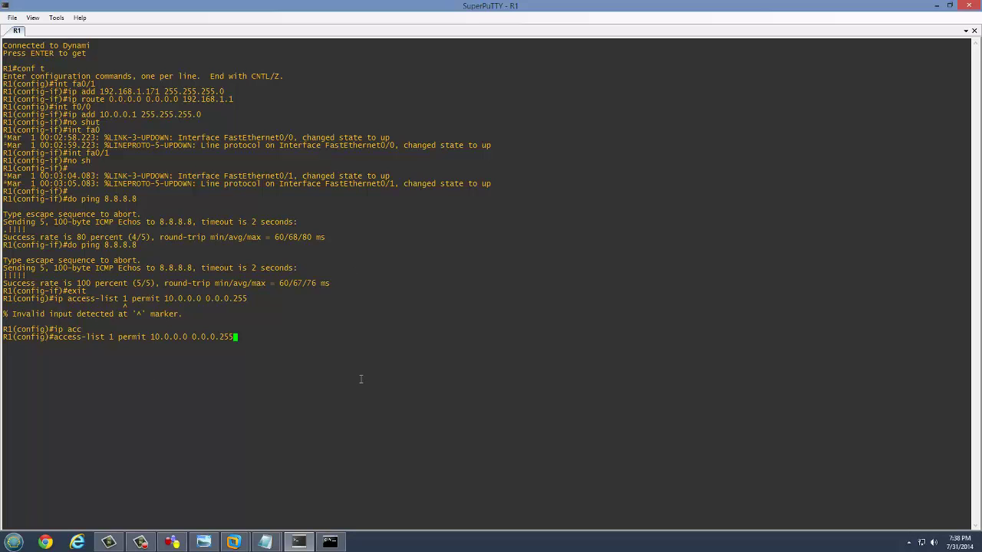
key("Return")
key("alt+Tab")
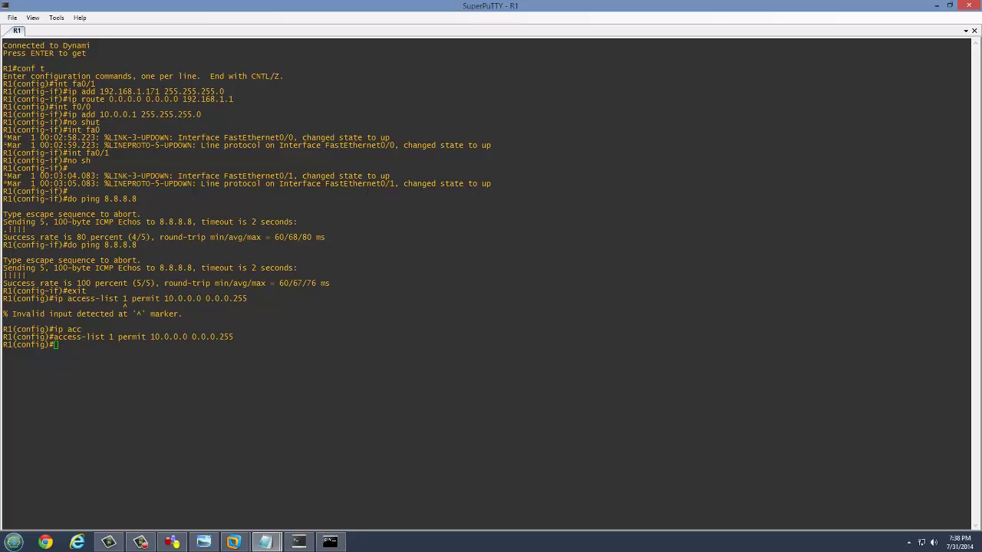
Bring the topology diagram up in Photo Viewer and maximise it
key("alt+Tab")
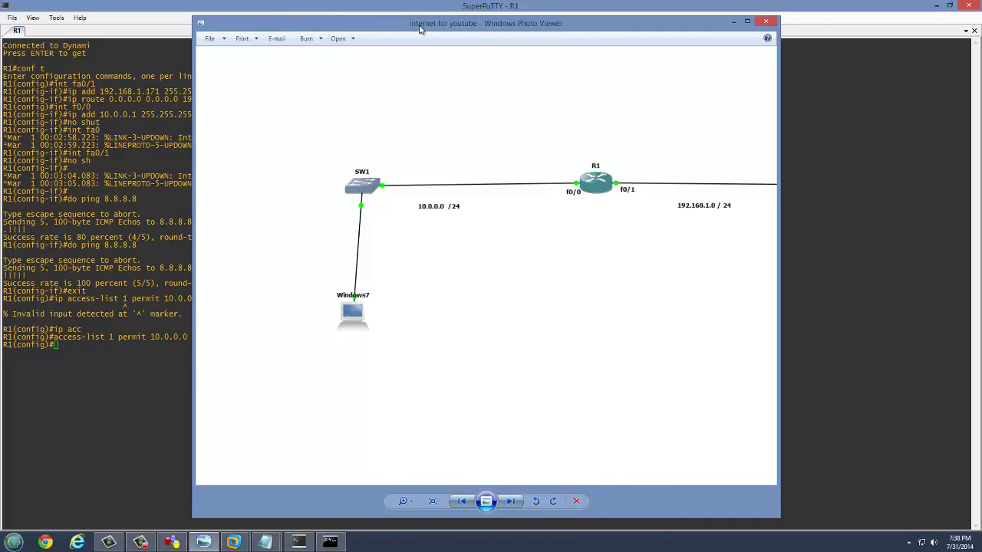
double_click(419, 29)
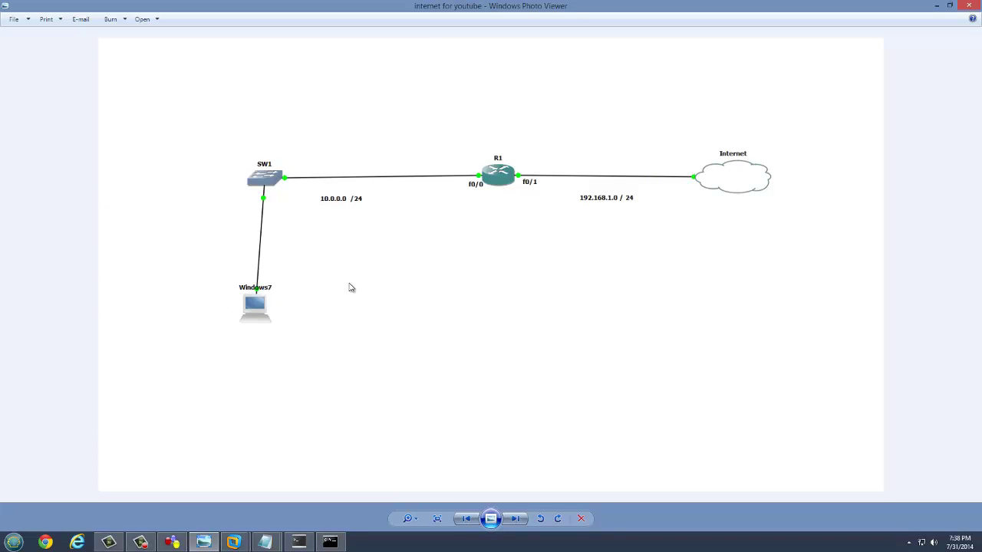
Mark R1's fa0/0 as the NAT inside interface with ip nat inside
left_click(936, 5)
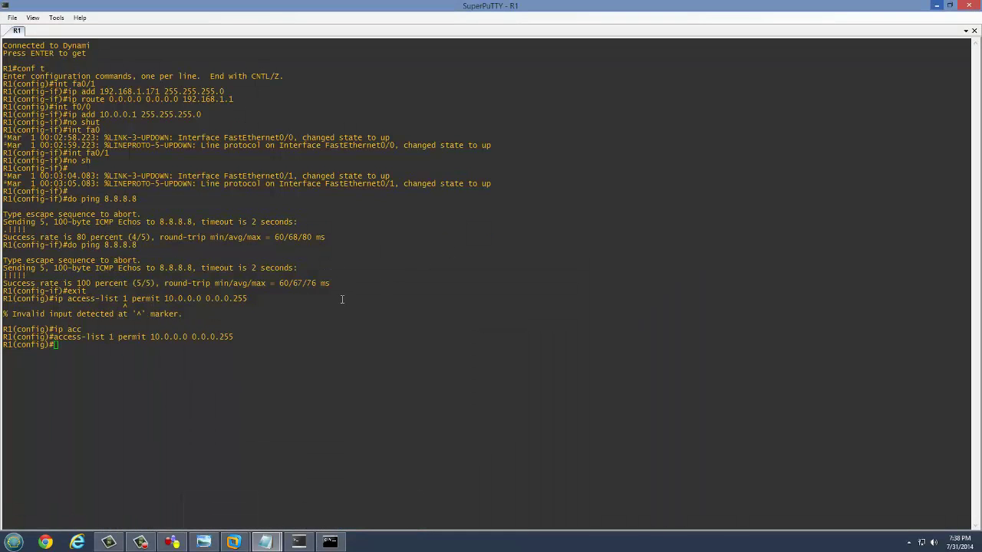
type("int fa0/0")
key("Return")
type("ip an")
key("BackSpace")
key("BackSpace")
type("nat ins")
key("Tab")
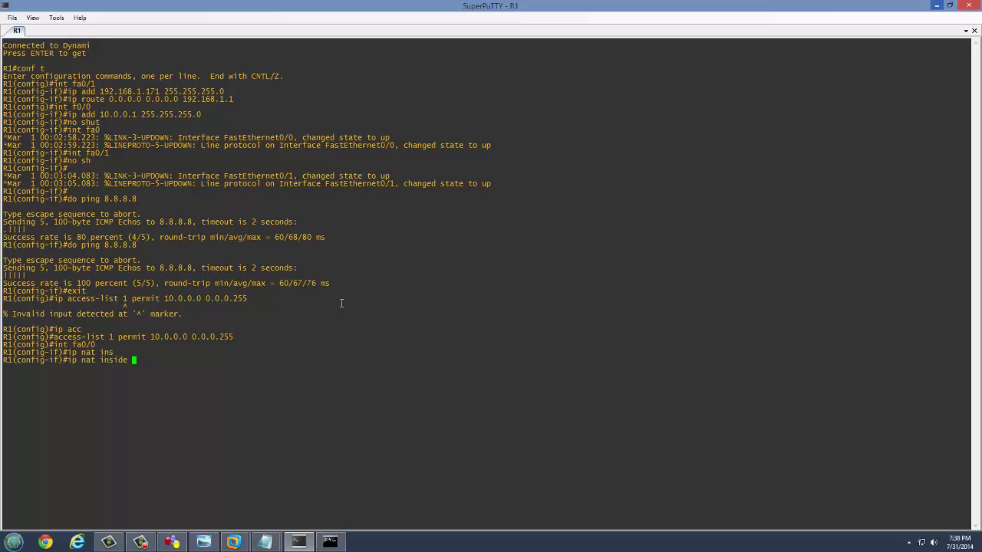
key("Return")
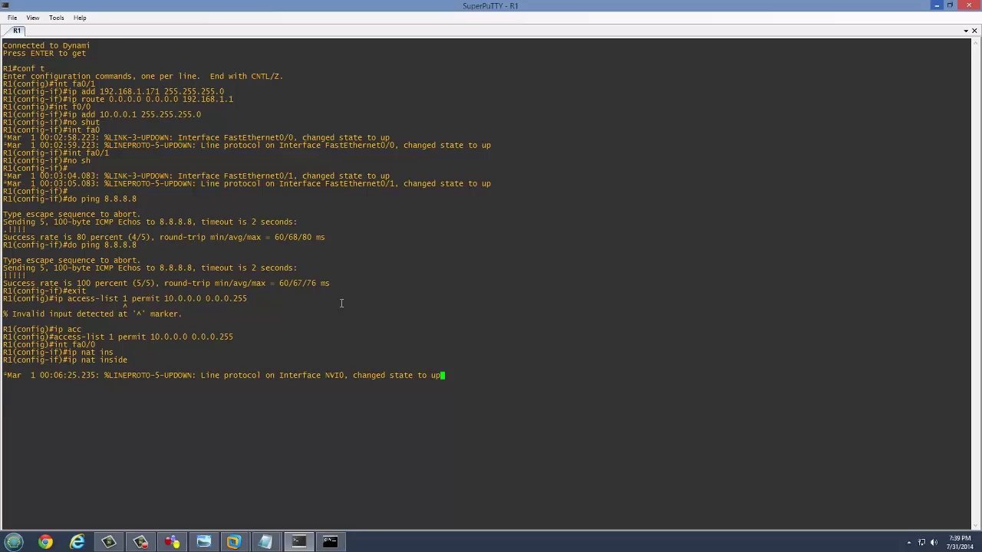
key("Return")
Mark fa0/1 as ip nat outside and exit to global configuration
type("int fa0/1")
key("Return")
type("ip nat outside")
key("Return")
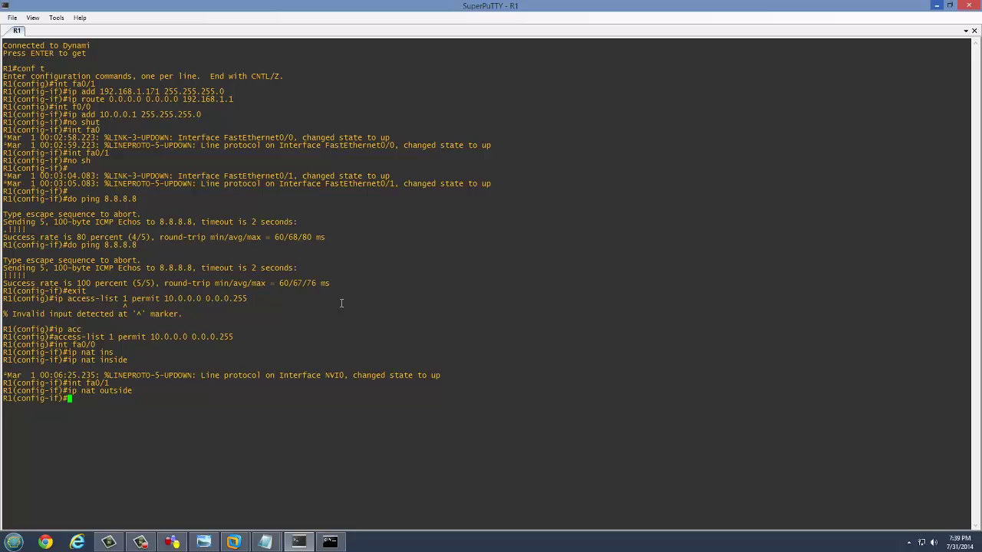
type("exit")
key("Return")
Enter 'ip nat inside source list 1 interface f0/1 overload' on R1, fixing the rejected first attempt
type("ip nat inside source list")
type("interface f0/1")
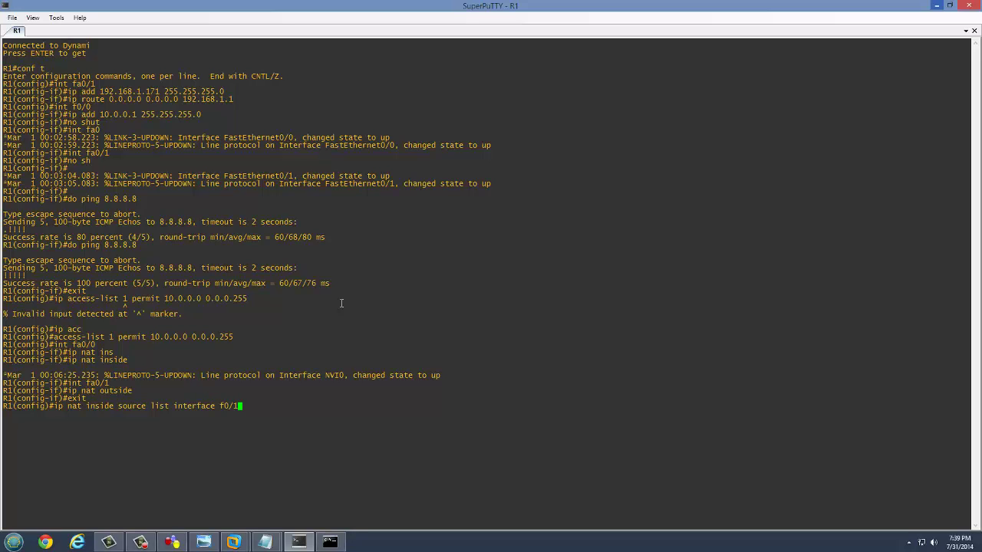
type(" overload")
key("Return")
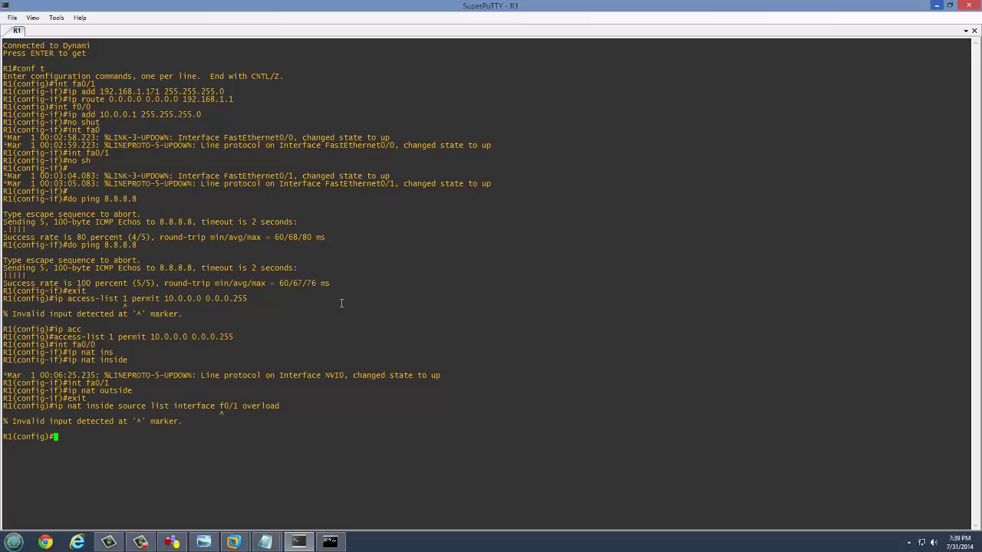
key("Up")
key("Left")
key("Left")
key("Left")
key("Left")
key("Left")
key("Left")
key("Left")
key("Left")
key("Left")
key("Left")
key("Left")
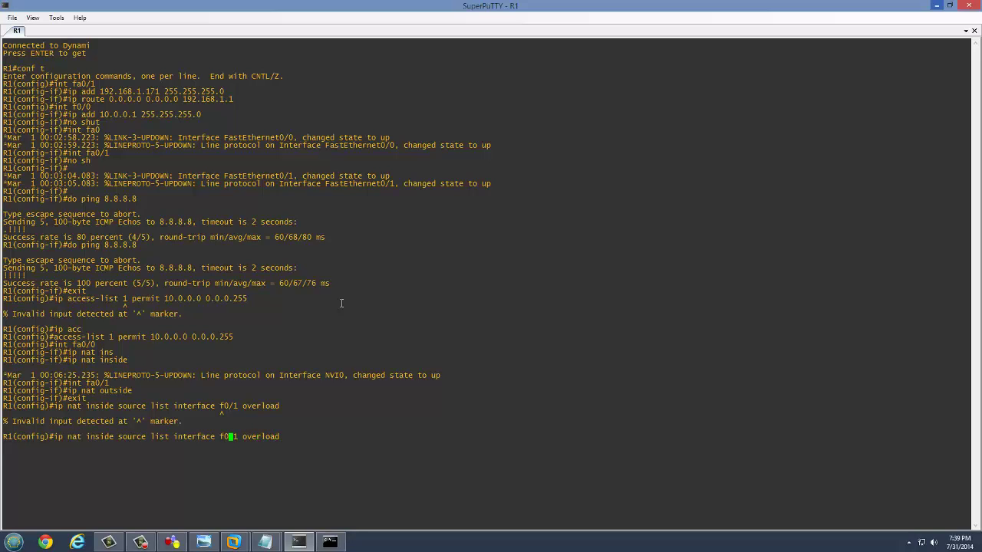
key("Right")
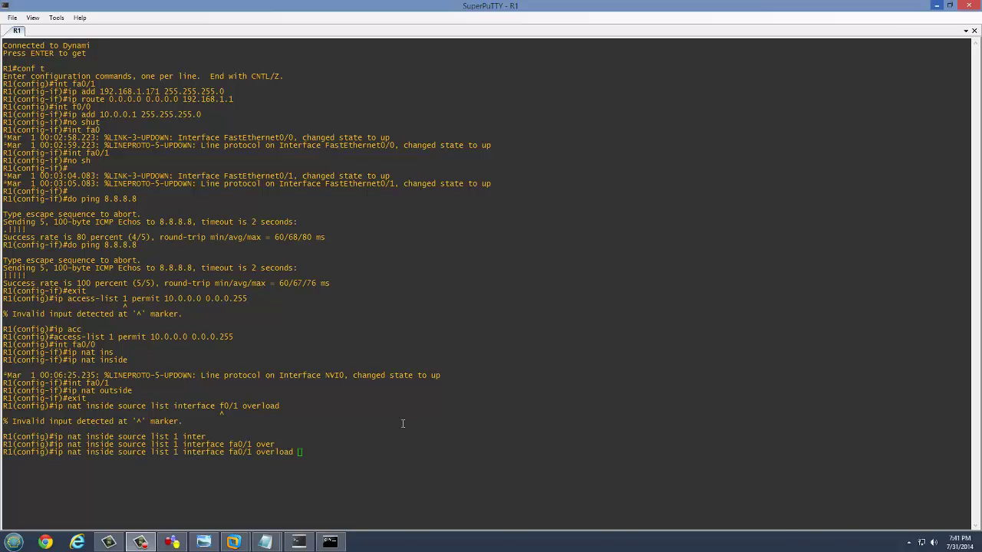
left_click(404, 440)
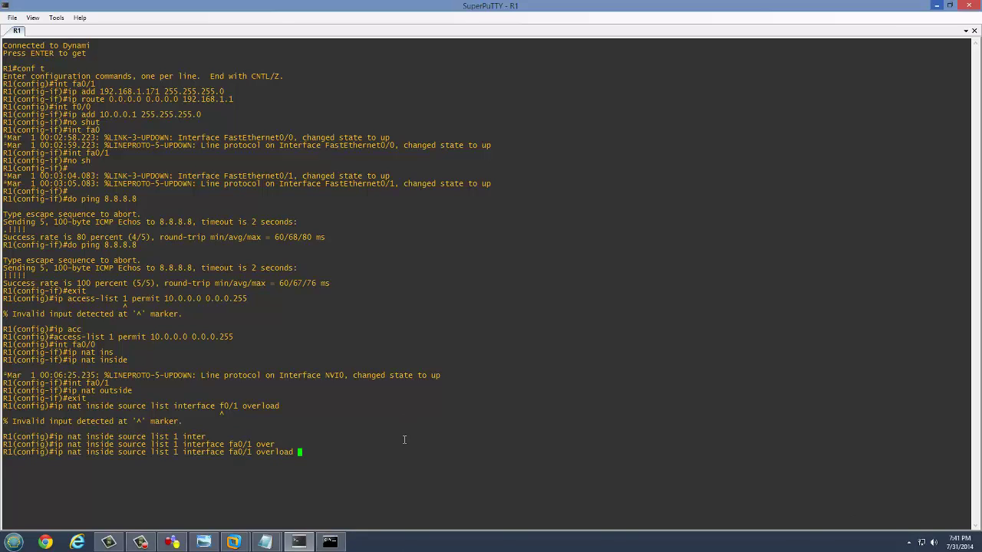
key("Return")
Switch to the Windows 7 VM and rerun ping 8.8.8.8, now getting all four replies
left_click(241, 544)
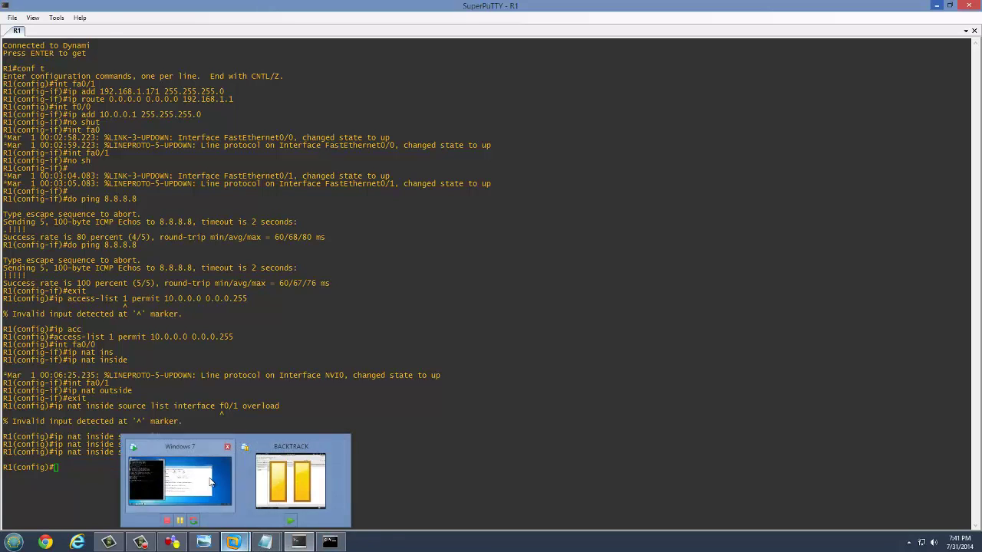
left_click(180, 481)
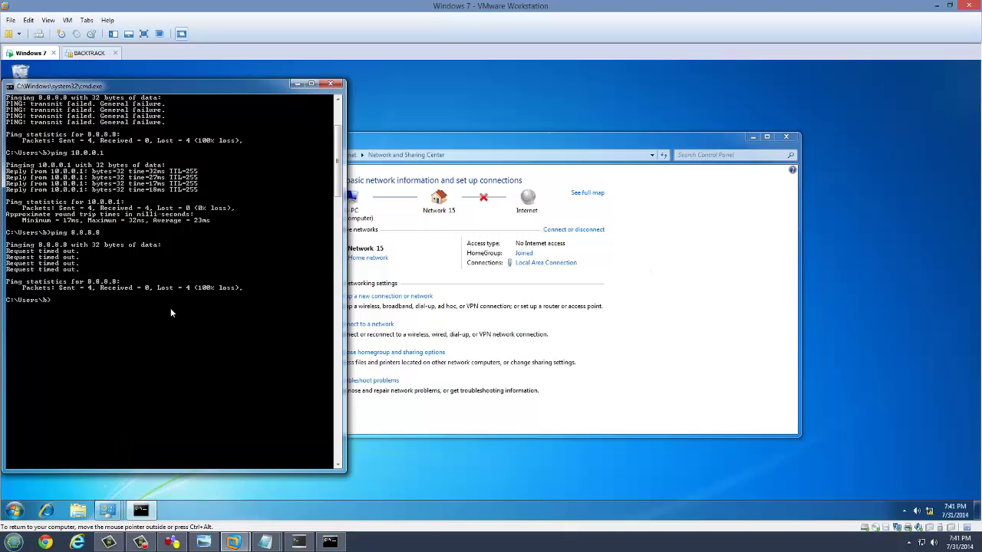
key("Up")
key("Return")
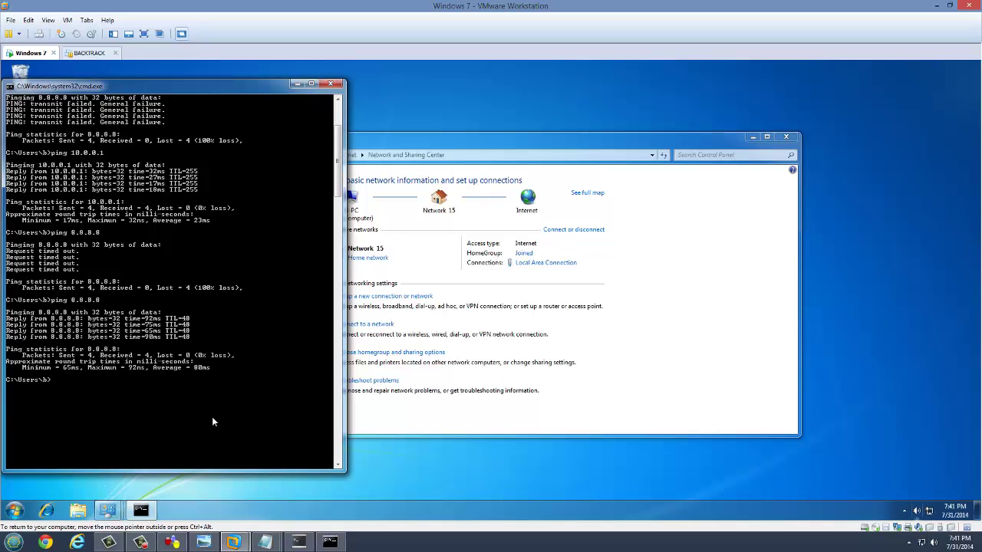
left_click(47, 510)
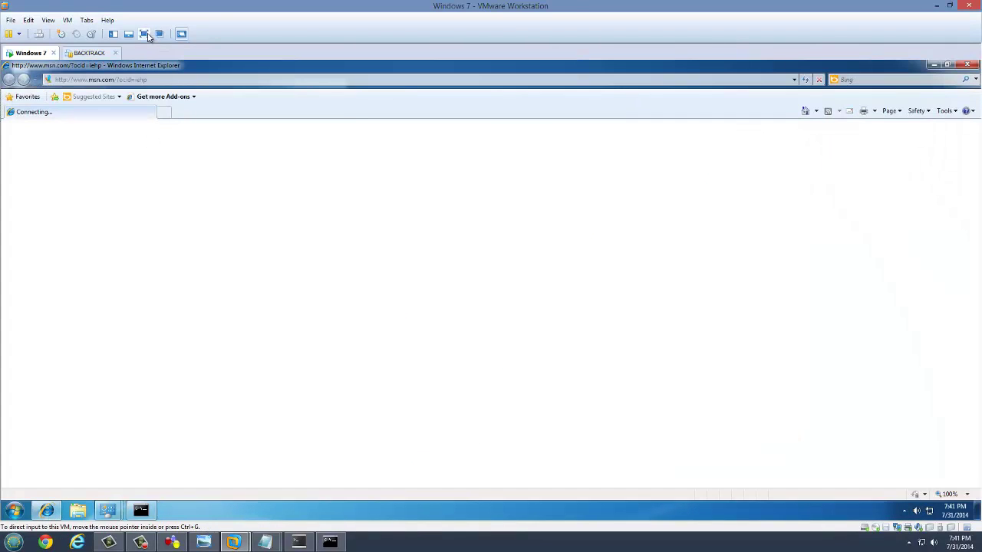
left_click(144, 33)
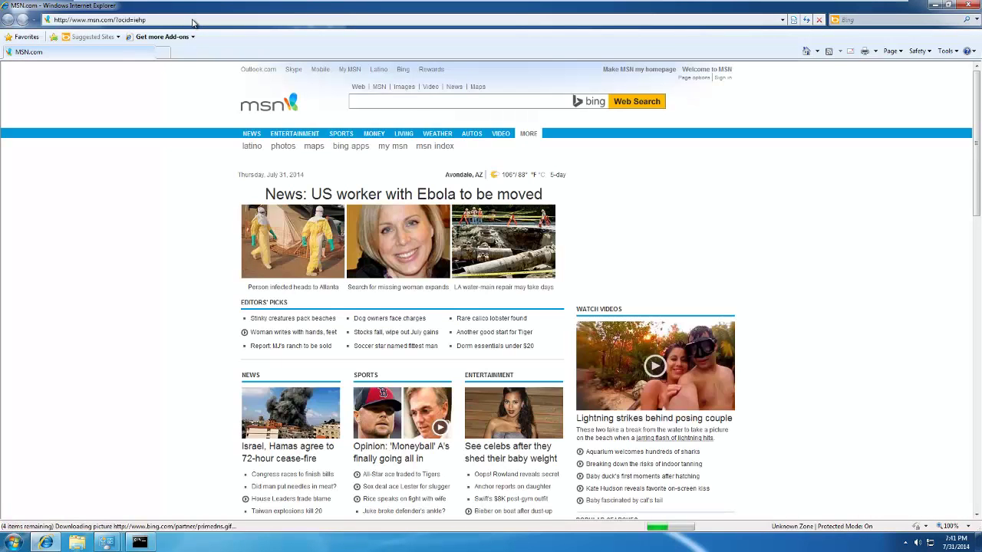
left_click(192, 20)
type("googl")
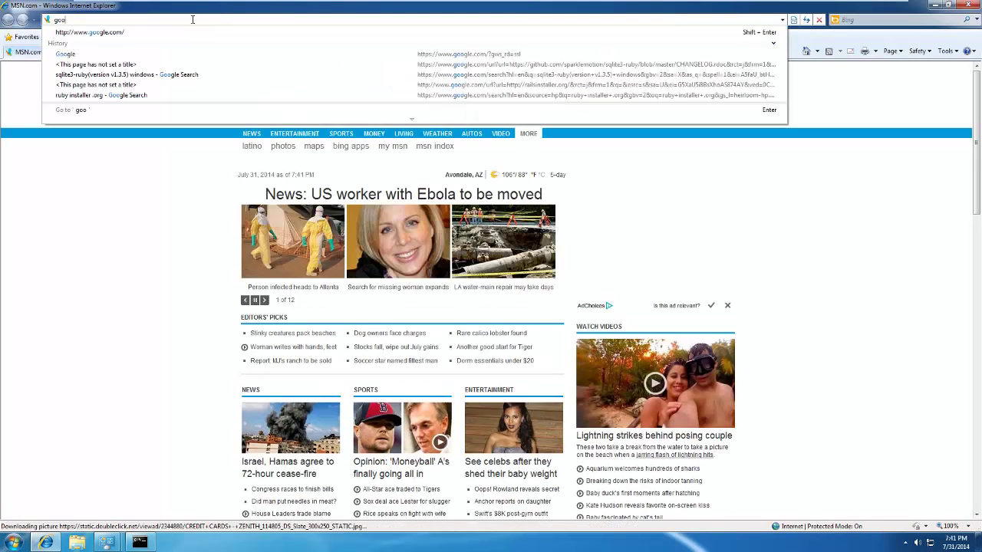
key("BackSpace")
key("BackSpace")
key("BackSpace")
key("BackSpace")
type("www.google.com")
key("Return")
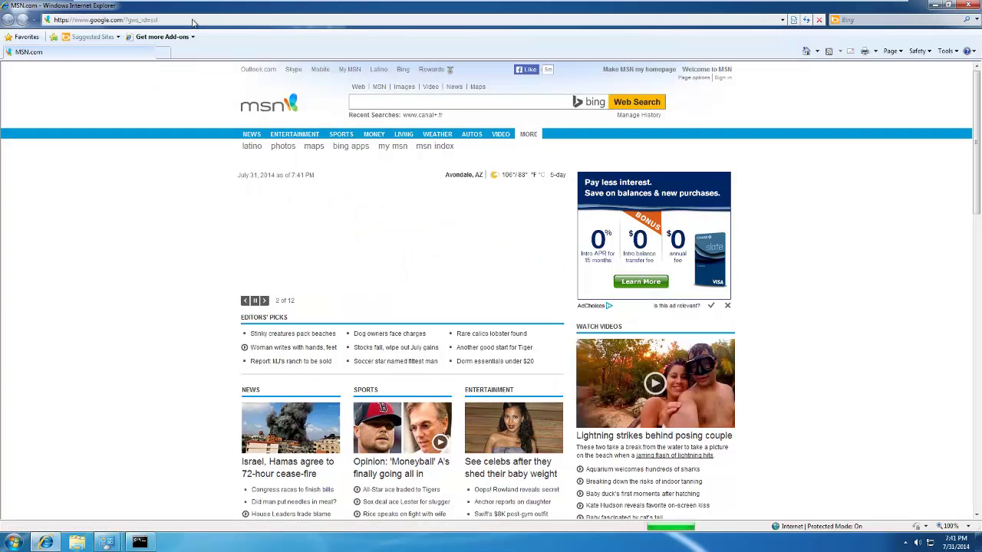
key("ctrl+t")
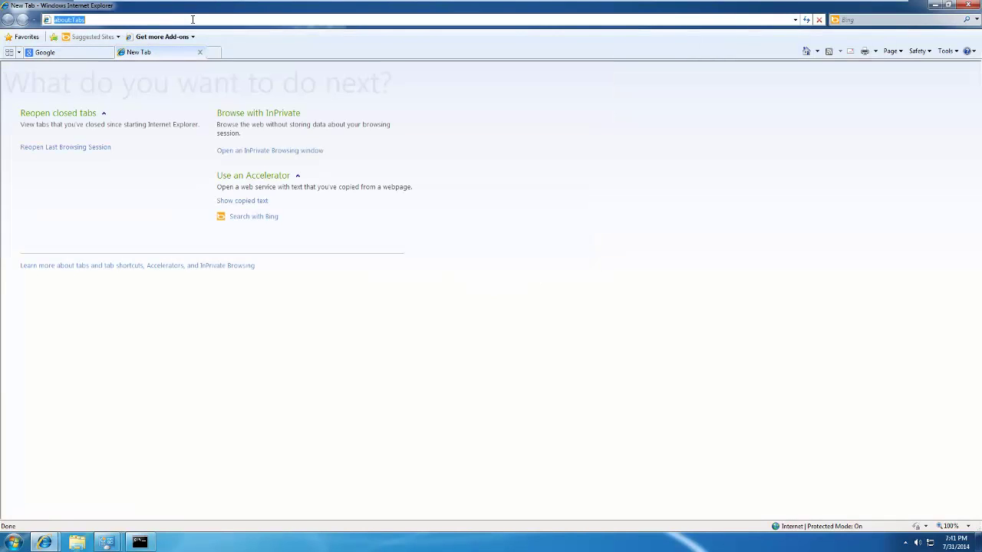
type("www.can")
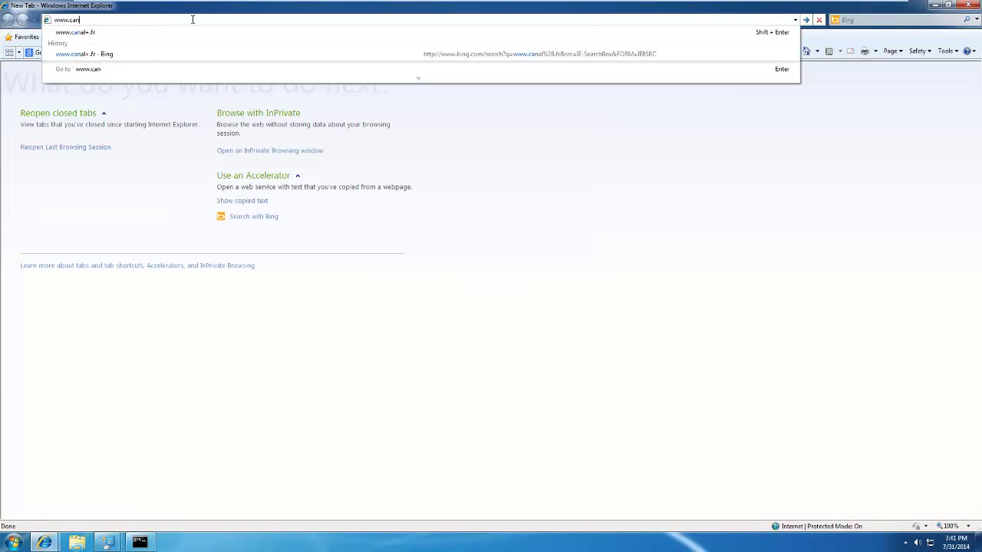
type("alplu")
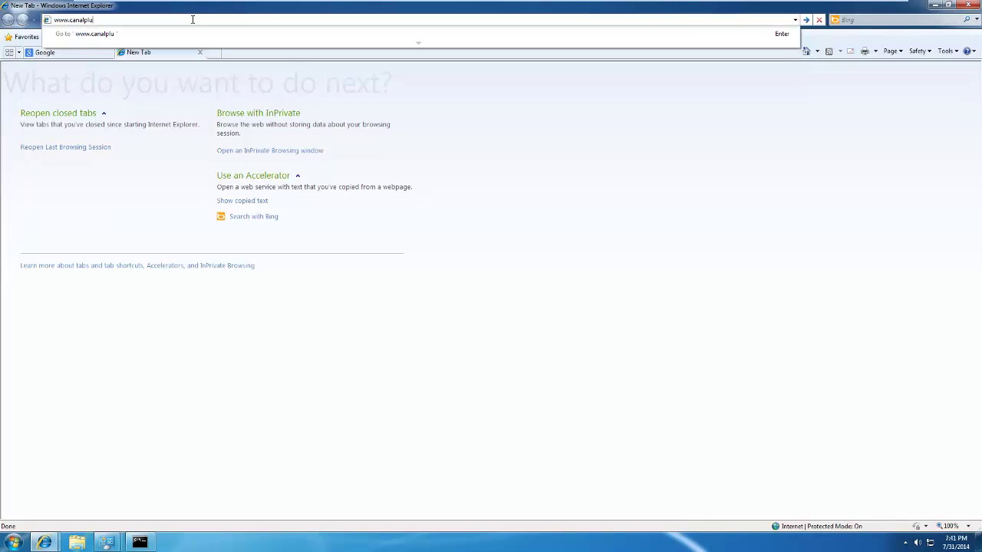
type("s.fr")
key("Return")
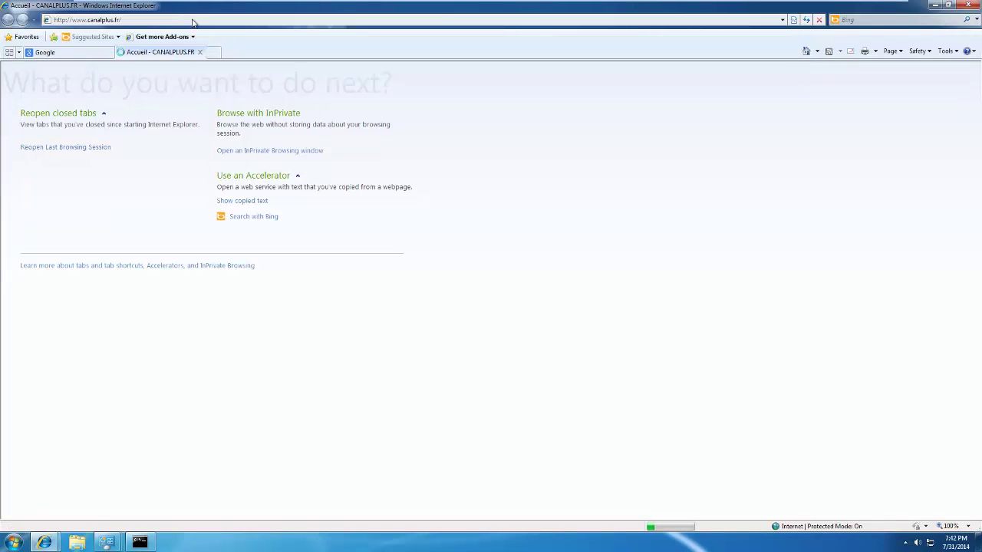